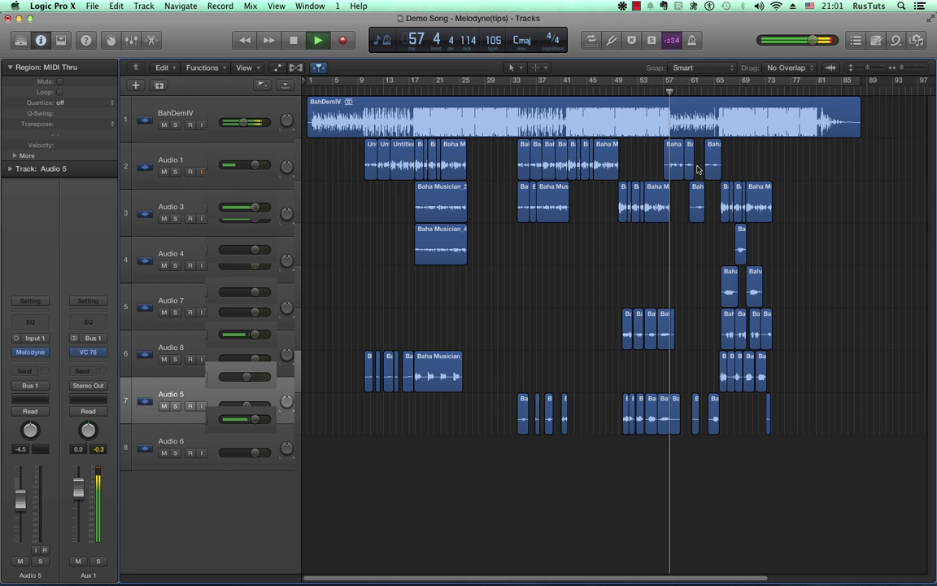
- Copy the Audio 1 vocal region at bar 57 to about bar 75 on the same track
{"action": "key", "text": "super+Right"}
{"action": "key", "text": "super+Right"}
{"action": "key", "text": "super+Right"}
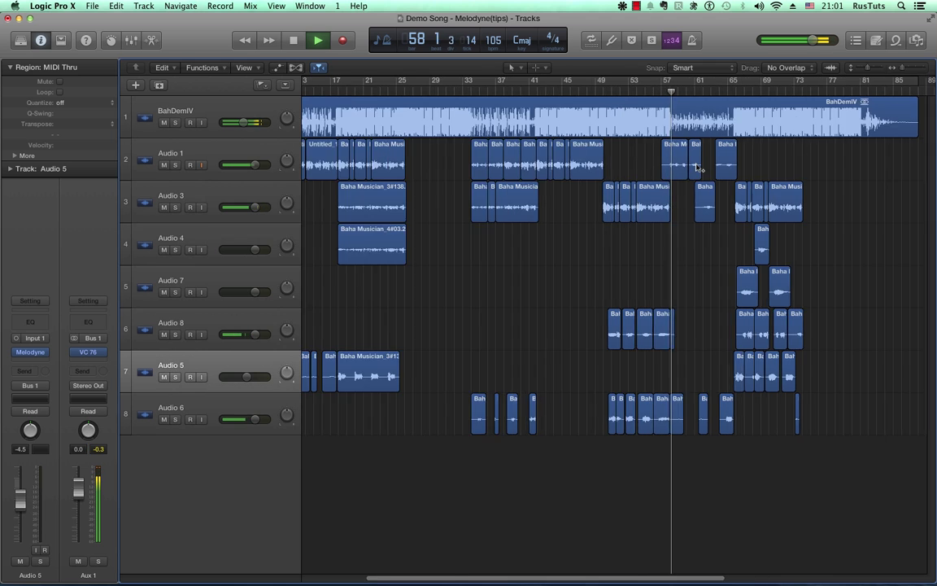
{"action": "key", "text": "super+Left"}
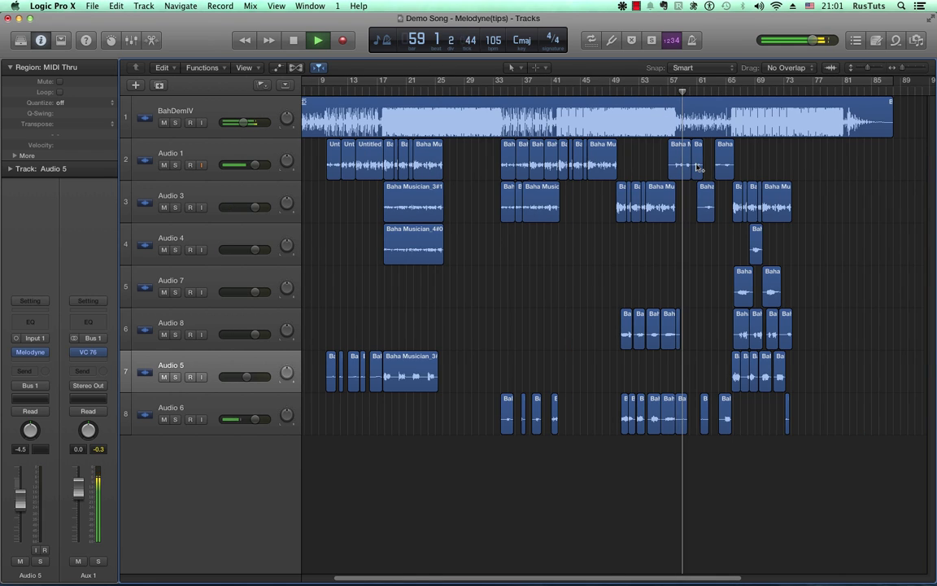
{"action": "left_click", "coordinate": [680, 151]}
{"action": "left_click_drag", "start_coordinate": [782, 151], "coordinate": [811, 151]}
{"action": "left_click", "coordinate": [769, 92]}
- Move the copied Audio 1 region earlier so it starts at about bar 73, fine-tuning its start position
{"action": "key", "text": "super+Right"}
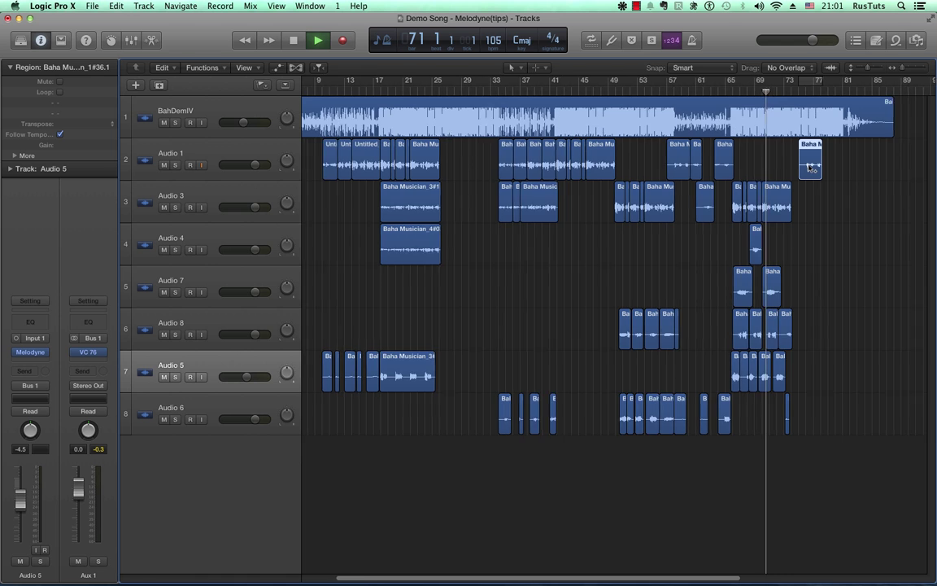
{"action": "key", "text": "super+Right"}
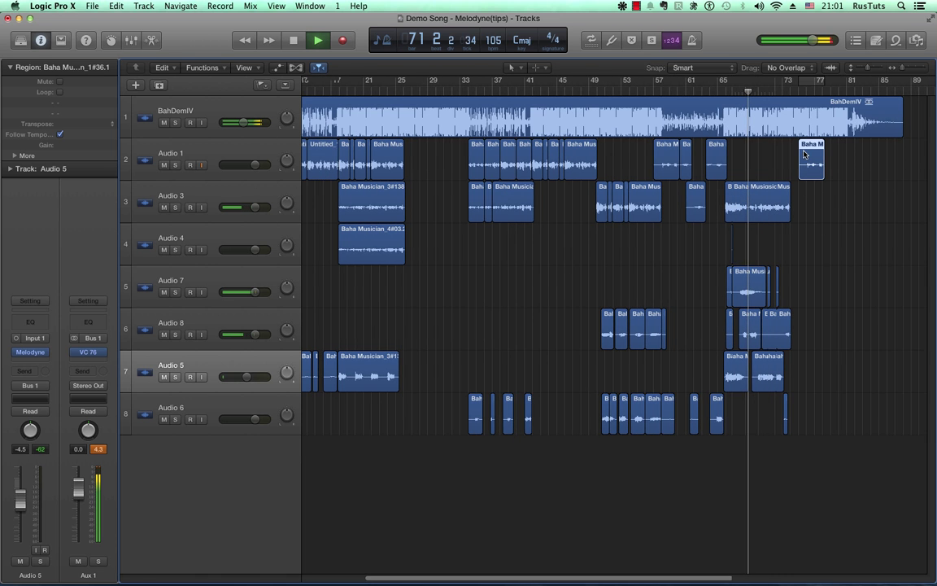
{"action": "left_click", "coordinate": [769, 91]}
{"action": "scroll", "coordinate": [781, 164], "scroll_direction": "up", "scroll_amount": 5}
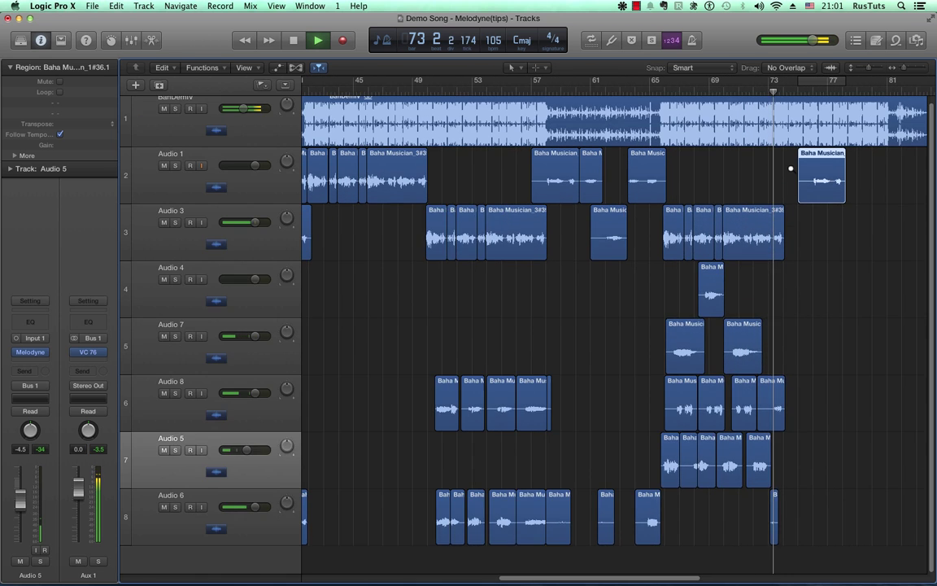
{"action": "scroll", "coordinate": [789, 168], "scroll_direction": "up", "scroll_amount": 4}
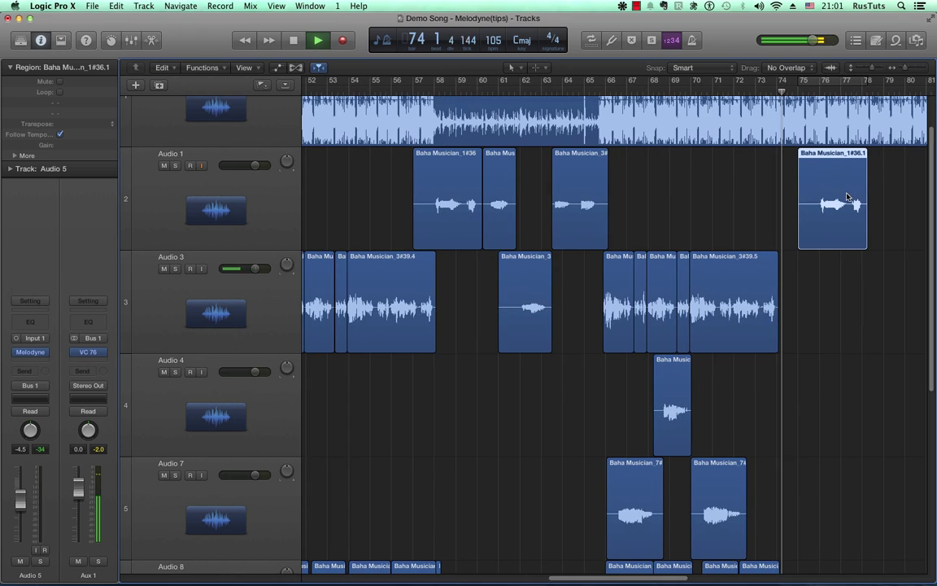
{"action": "left_click_drag", "start_coordinate": [821, 154], "coordinate": [779, 163]}
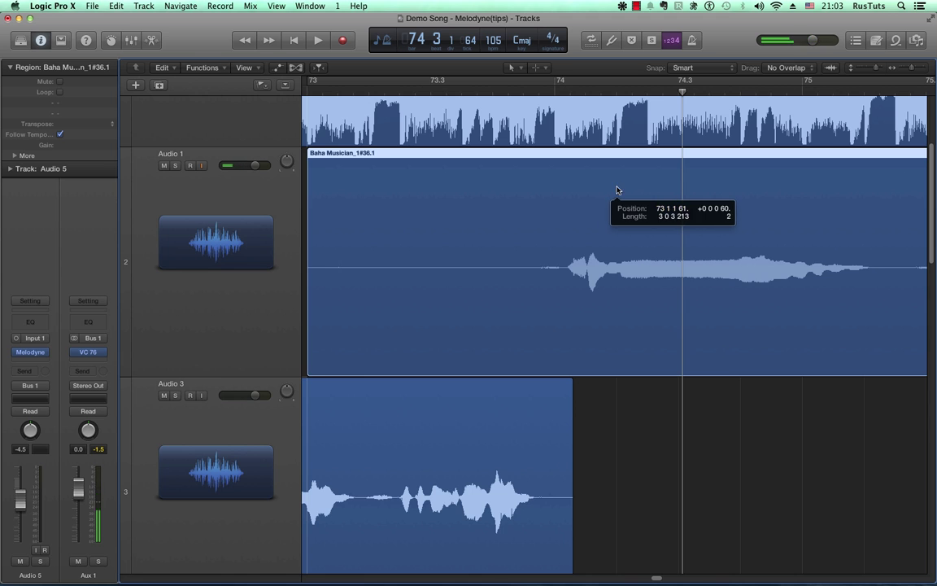
{"action": "left_click_drag", "start_coordinate": [617, 191], "coordinate": [621, 191]}
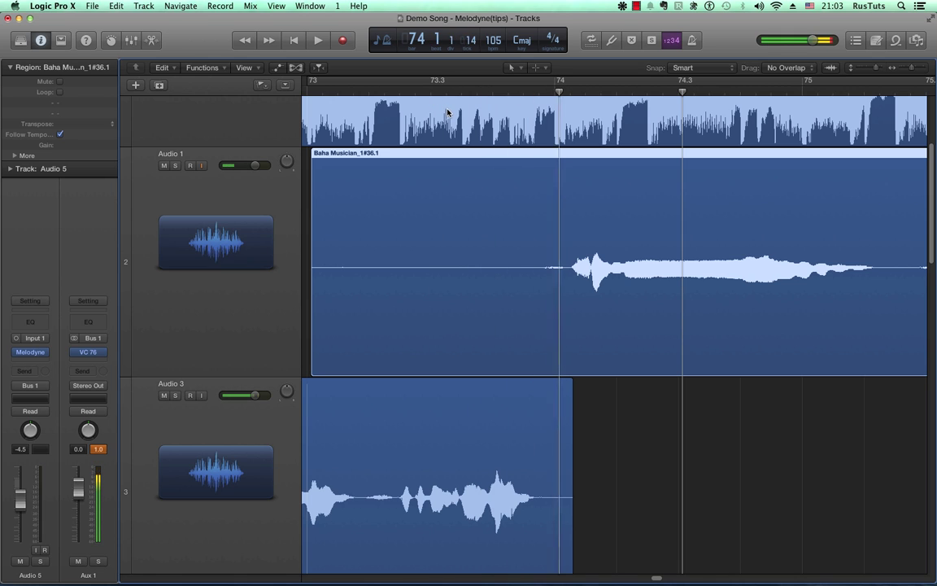
- Nudge the copied region slightly earlier and play it back against the song
{"action": "key", "text": "space"}
{"action": "left_click_drag", "start_coordinate": [665, 197], "coordinate": [661, 198]}
{"action": "left_click", "coordinate": [400, 90]}
{"action": "key", "text": "space"}
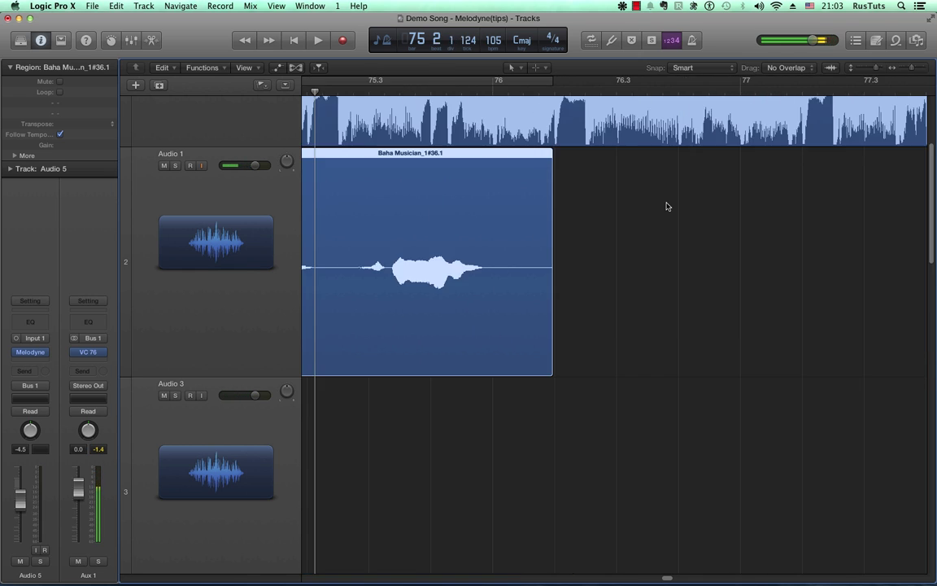
- Play the phrase after bar 74 in Melodyne and snap its long note to A3 with the Pitch tool
{"action": "key", "text": "comma"}
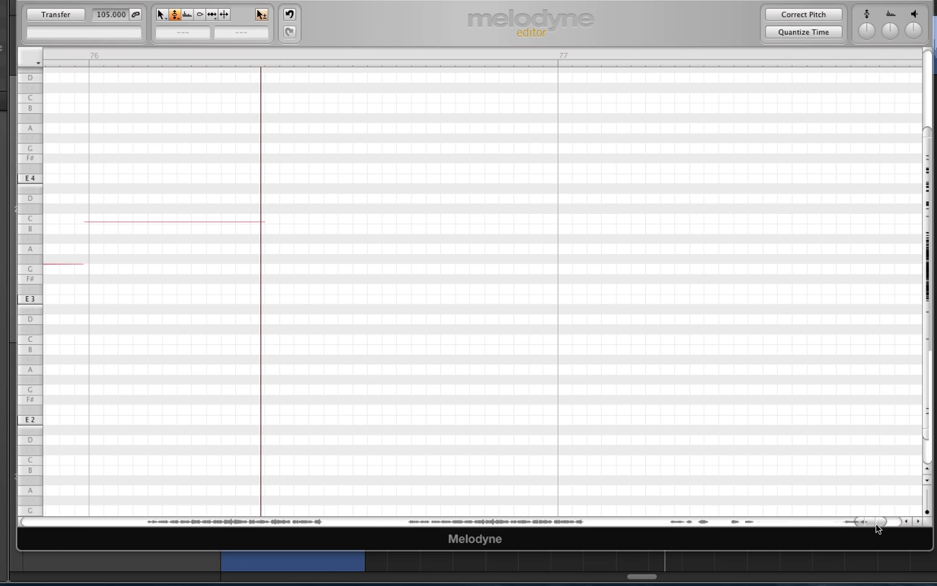
{"action": "left_click_drag", "start_coordinate": [873, 526], "coordinate": [843, 526]}
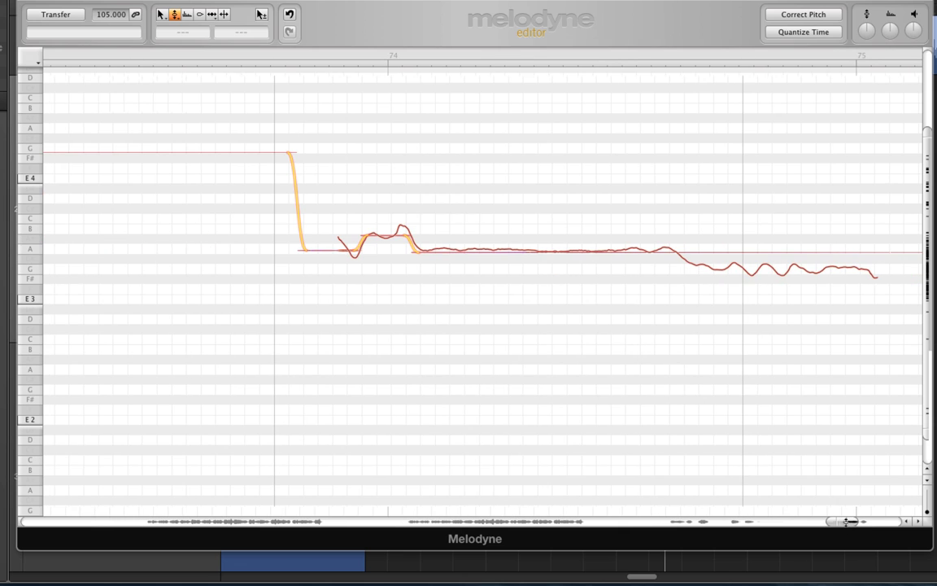
{"action": "key", "text": "space"}
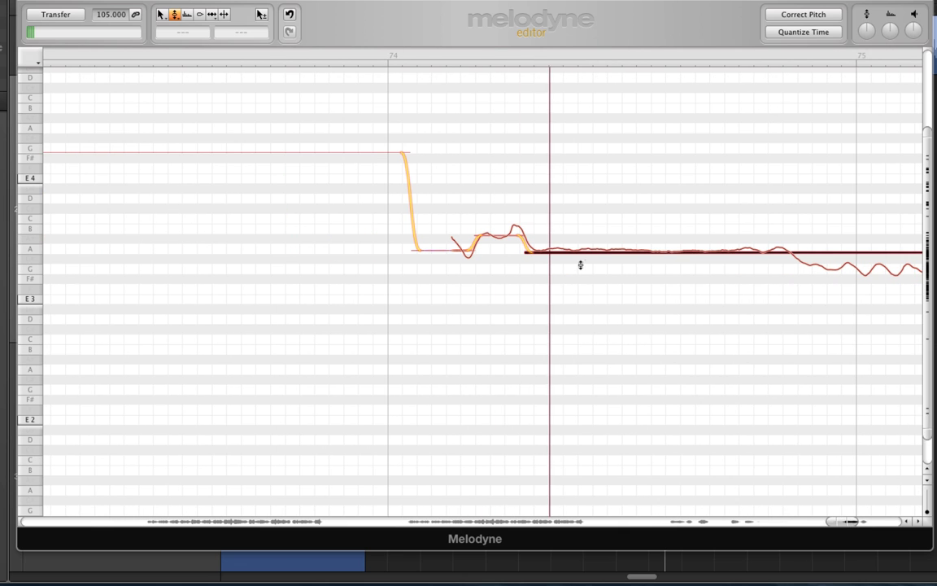
{"action": "right_click", "coordinate": [577, 220]}
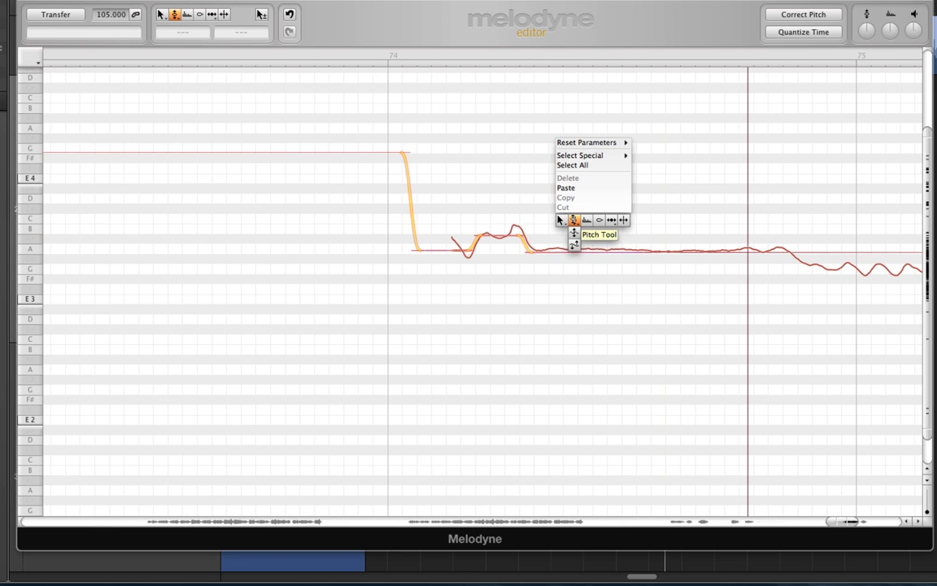
{"action": "left_click", "coordinate": [574, 243]}
{"action": "left_click", "coordinate": [564, 244]}
{"action": "double_click", "coordinate": [563, 244]}
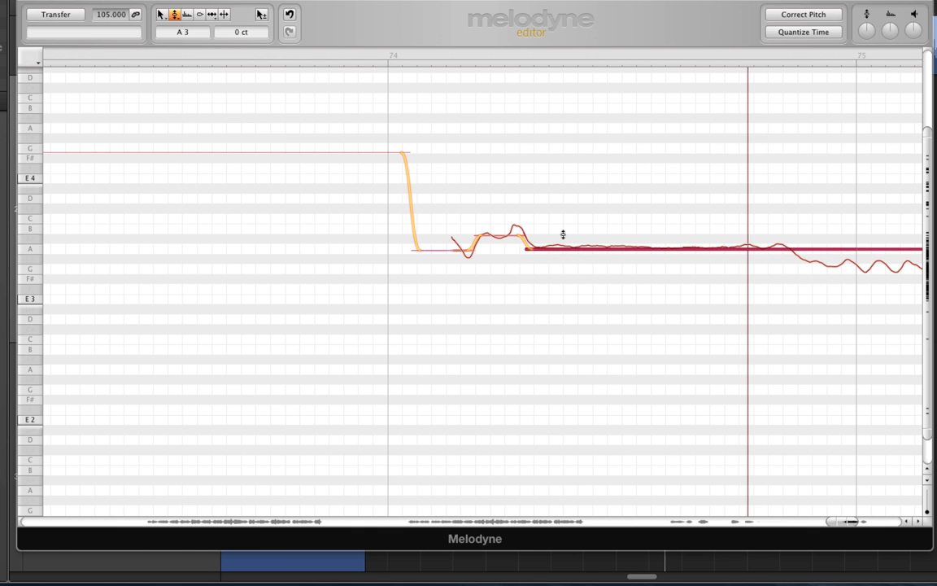
- Separate the short high note and the long note after bar 74 at the points where their pitch jumps
{"action": "right_click", "coordinate": [562, 233]}
{"action": "left_click", "coordinate": [549, 255]}
{"action": "left_click_drag", "start_coordinate": [570, 256], "coordinate": [566, 284]}
{"action": "right_click", "coordinate": [395, 232]}
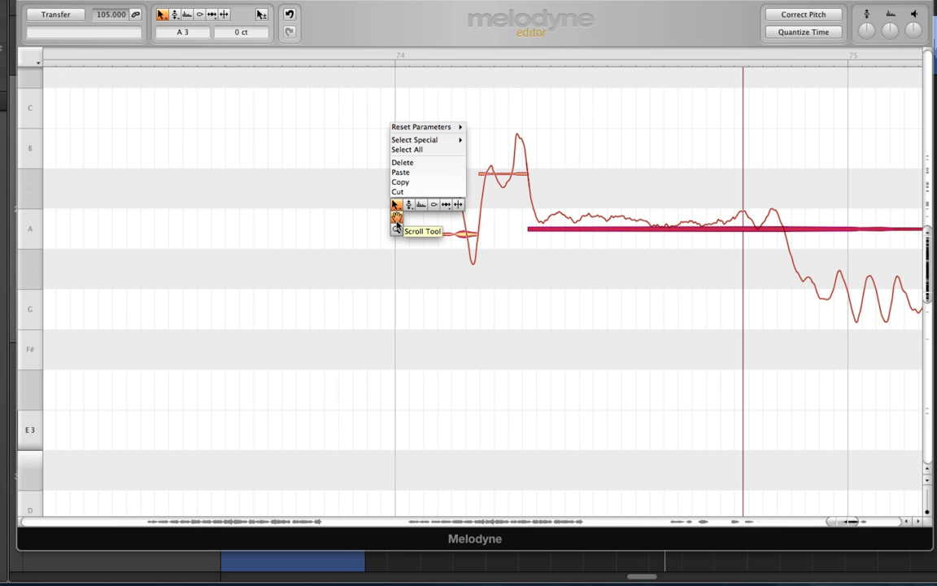
{"action": "left_click", "coordinate": [409, 205]}
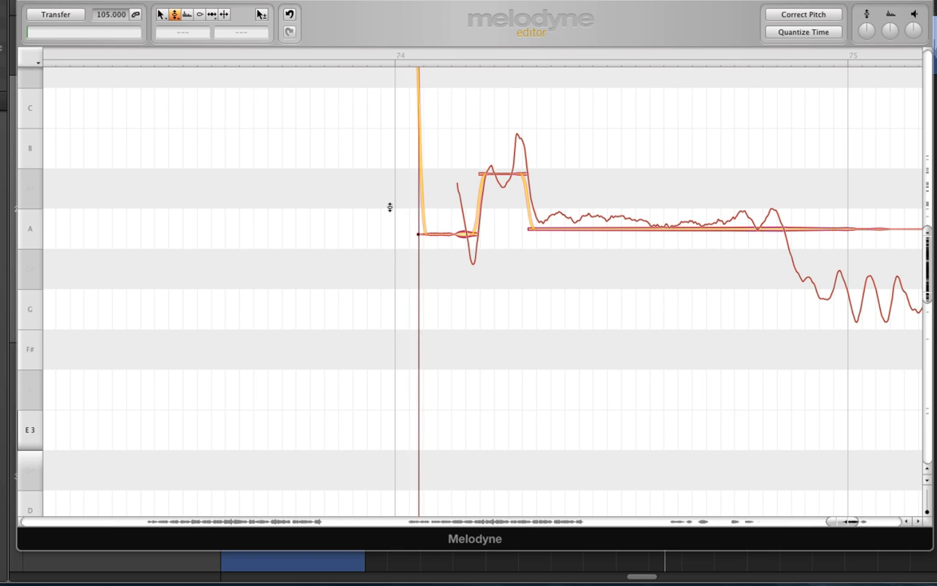
{"action": "right_click", "coordinate": [642, 228]}
{"action": "left_click", "coordinate": [685, 226]}
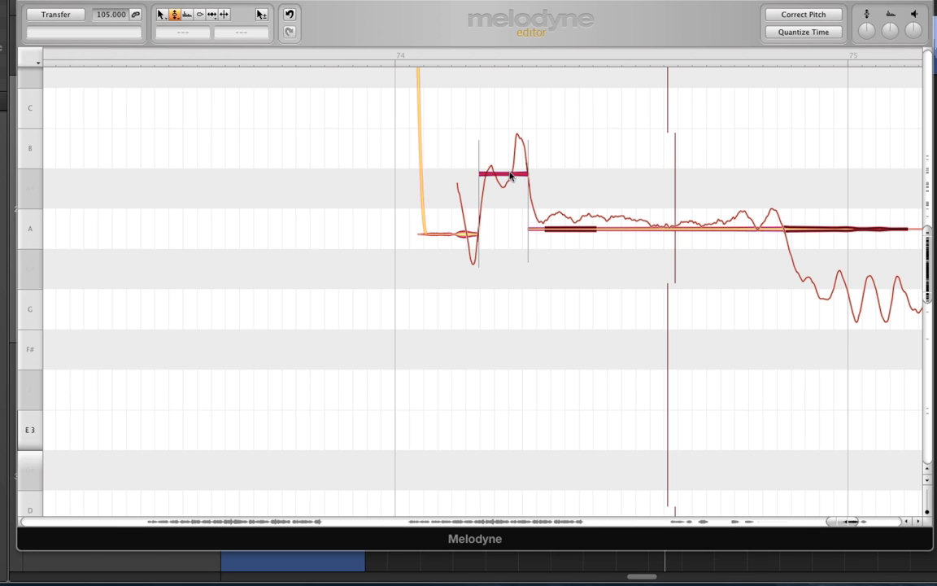
{"action": "left_click", "coordinate": [783, 231]}
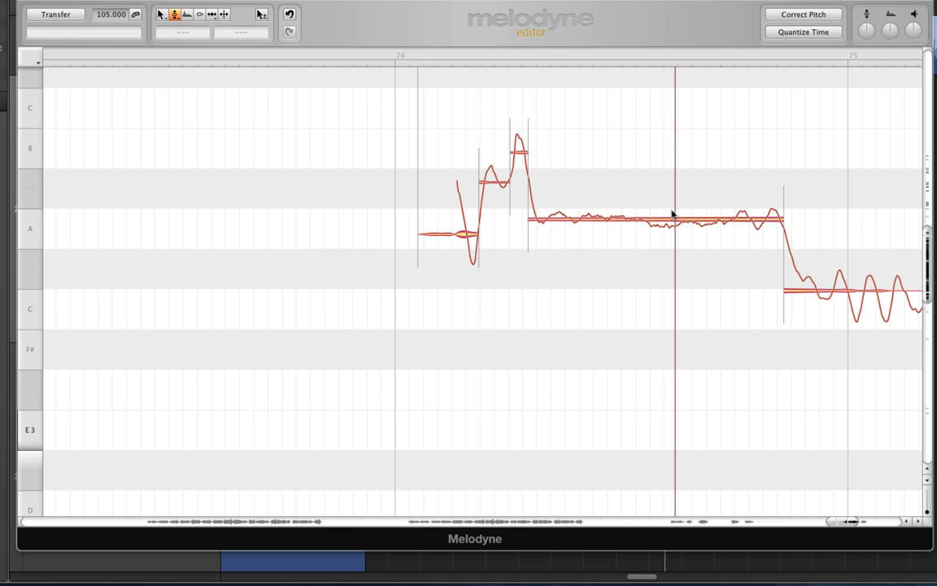
- Separate the note before bar 76 where its pitch rises from G to A, and play the passage
{"action": "key", "text": "space"}
{"action": "left_click", "coordinate": [575, 218]}
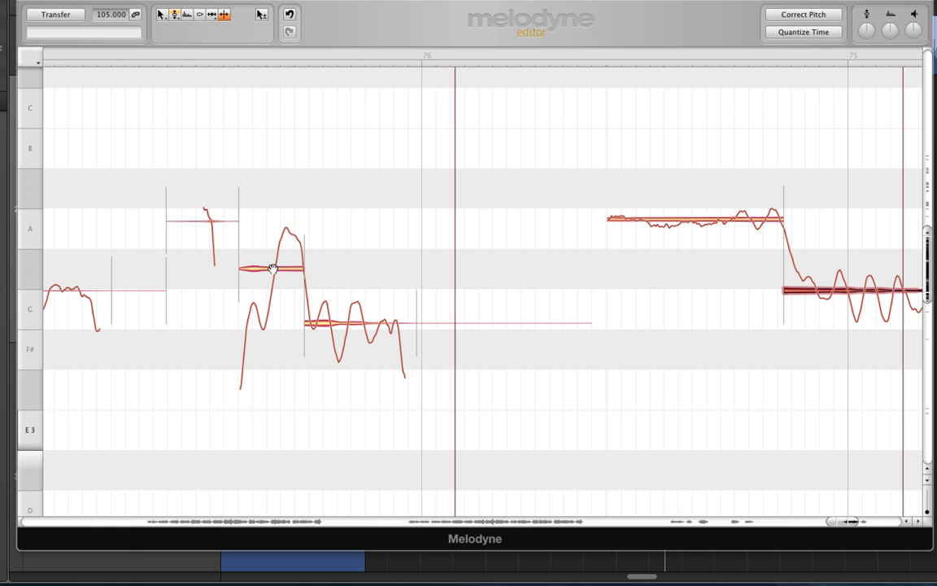
{"action": "right_click", "coordinate": [305, 268]}
{"action": "left_click", "coordinate": [304, 267]}
{"action": "double_click", "coordinate": [275, 268]}
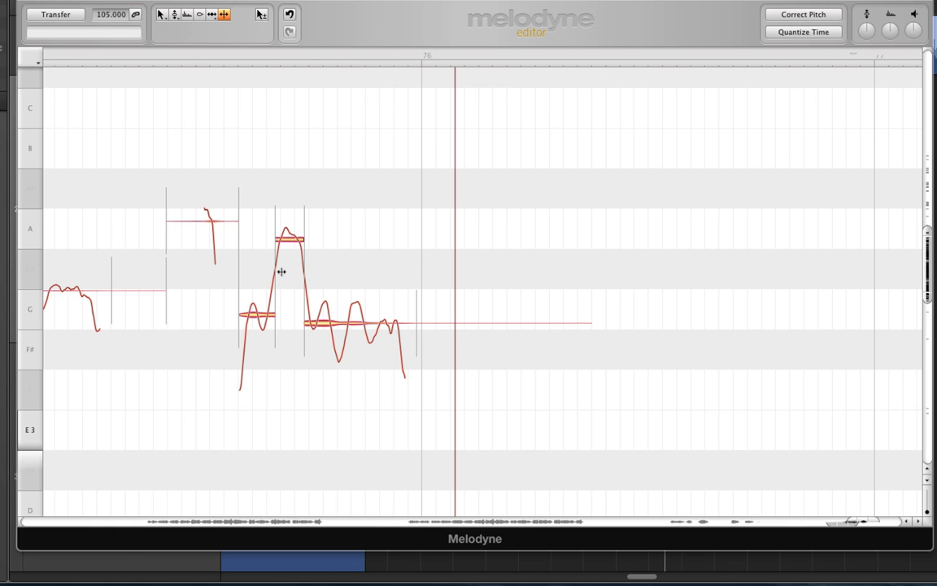
{"action": "key", "text": "space"}
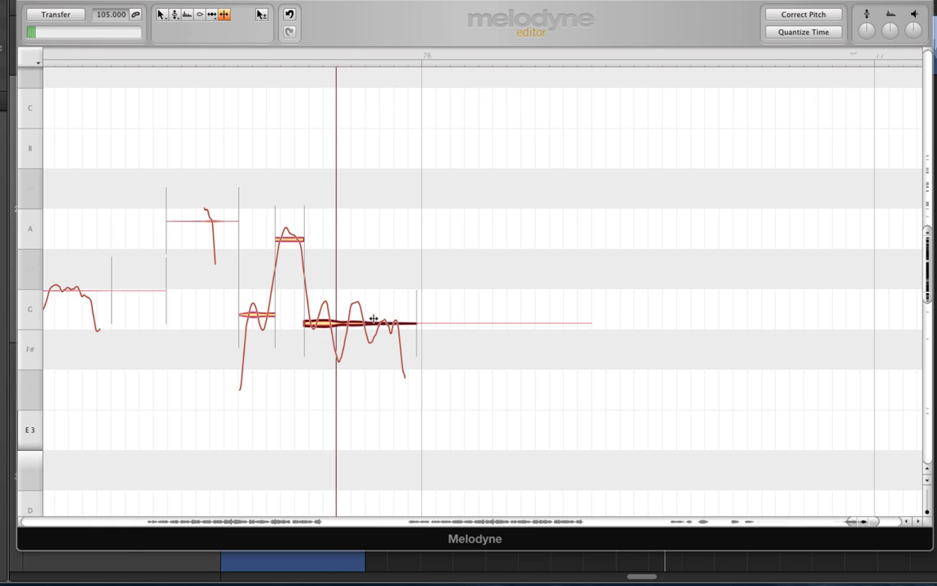
{"action": "key", "text": "space"}
- Select all notes of the phrase between bars 74 and 75 and flatten their pitch curves with the pitch modulation tools
{"action": "right_click", "coordinate": [361, 298]}
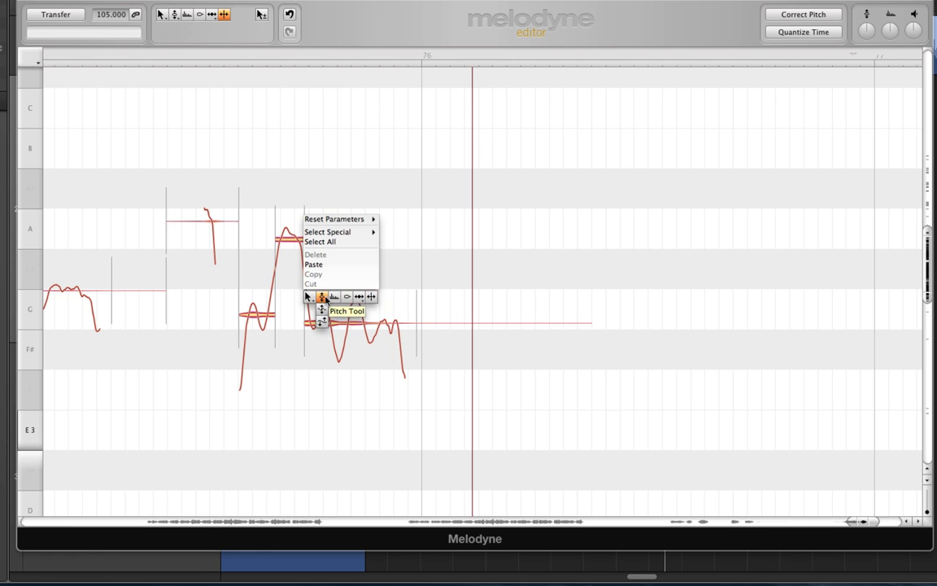
{"action": "left_click", "coordinate": [322, 297]}
{"action": "scroll", "coordinate": [774, 242], "scroll_direction": "left", "scroll_amount": 15}
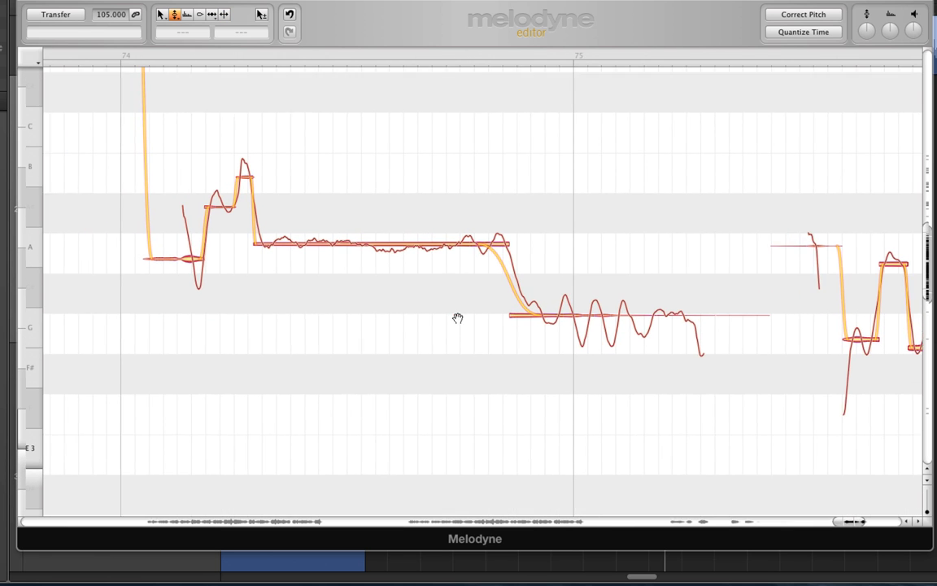
{"action": "scroll", "coordinate": [458, 319], "scroll_direction": "left", "scroll_amount": 3}
{"action": "scroll", "coordinate": [339, 374], "scroll_direction": "up", "scroll_amount": 3}
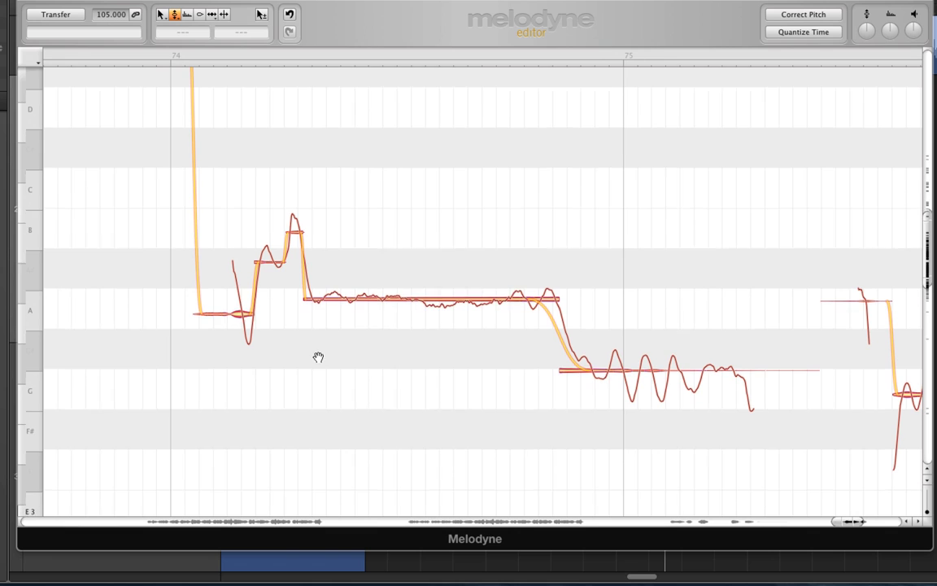
{"action": "left_click_drag", "start_coordinate": [675, 448], "coordinate": [281, 244]}
{"action": "right_click", "coordinate": [244, 203]}
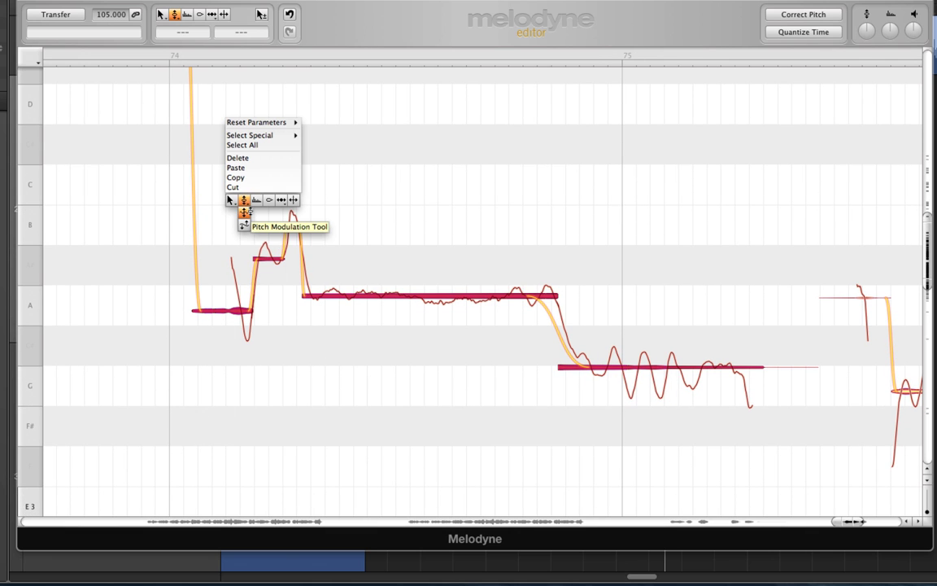
{"action": "left_click", "coordinate": [244, 223]}
{"action": "left_click_drag", "start_coordinate": [322, 296], "coordinate": [328, 340]}
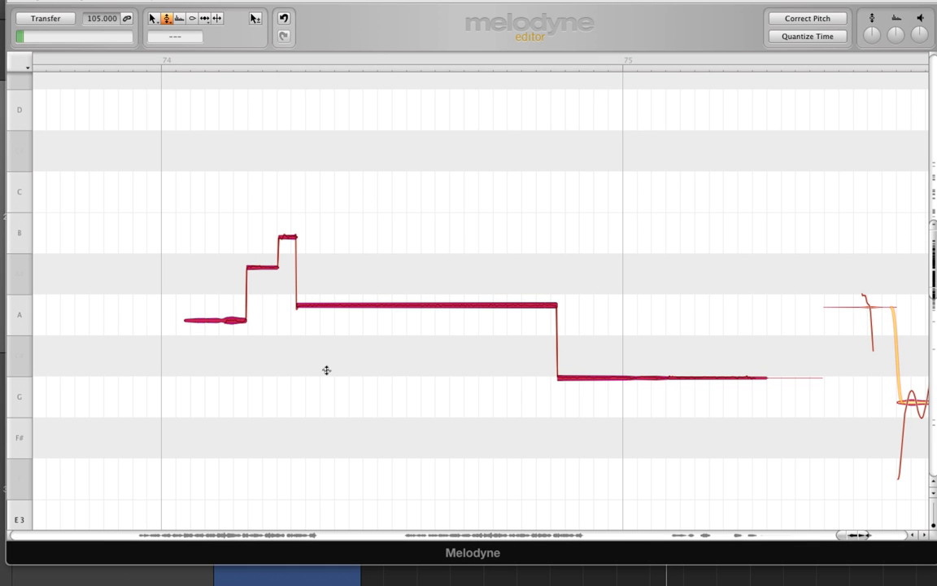
- Audition the flattened phrase after bar 74 and snap its notes to the exact A, B, A and G pitches
{"action": "key", "text": "space"}
{"action": "right_click", "coordinate": [156, 266]}
{"action": "left_click", "coordinate": [171, 272]}
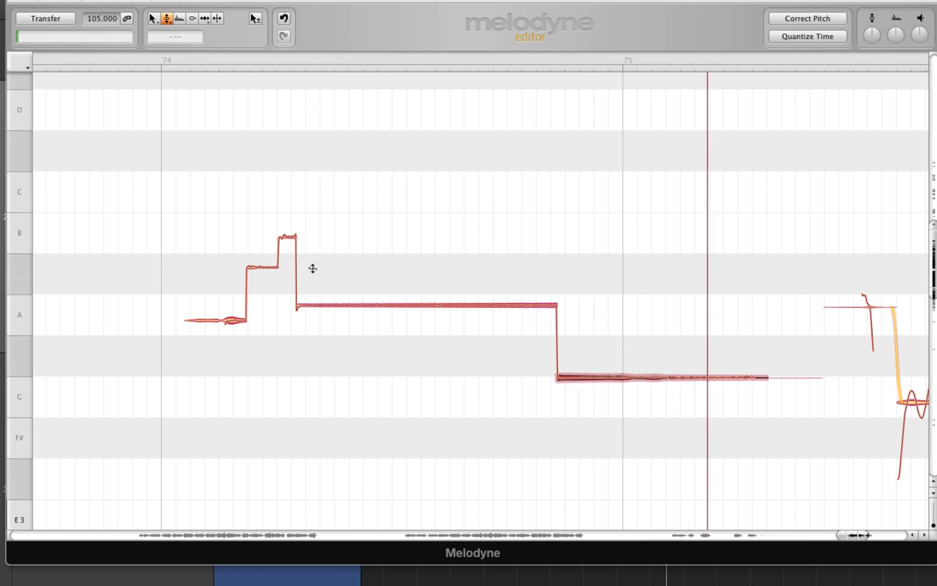
{"action": "right_click", "coordinate": [348, 254]}
{"action": "left_click", "coordinate": [348, 252]}
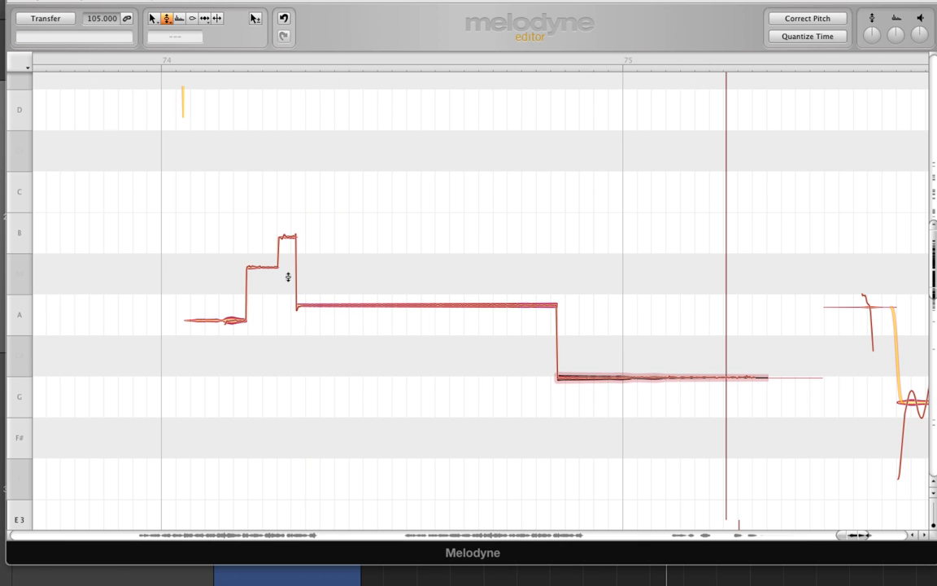
{"action": "left_click_drag", "start_coordinate": [240, 208], "coordinate": [731, 430]}
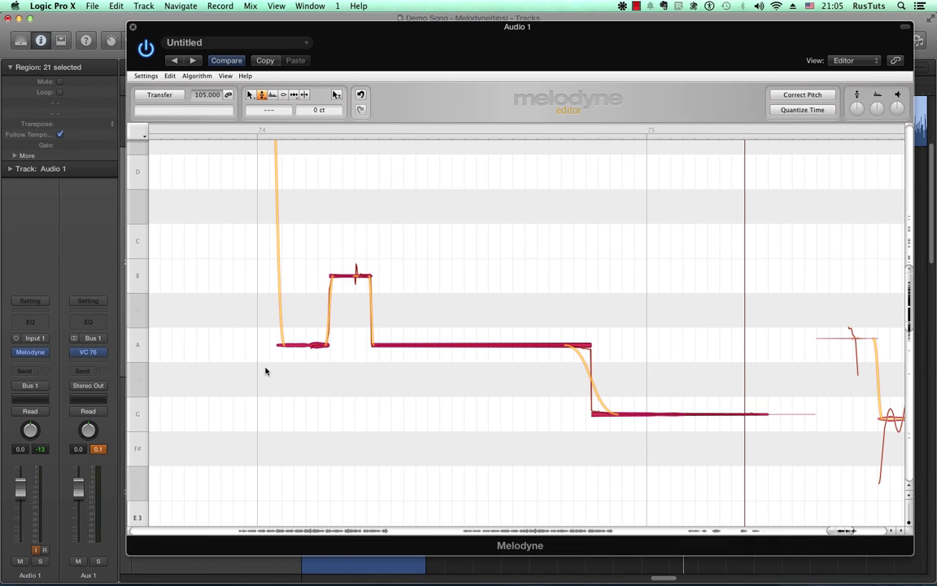
- Play back the corrected notes from bar 74 repeatedly to check the tuning
{"action": "left_click", "coordinate": [170, 346]}
{"action": "key", "text": "space"}
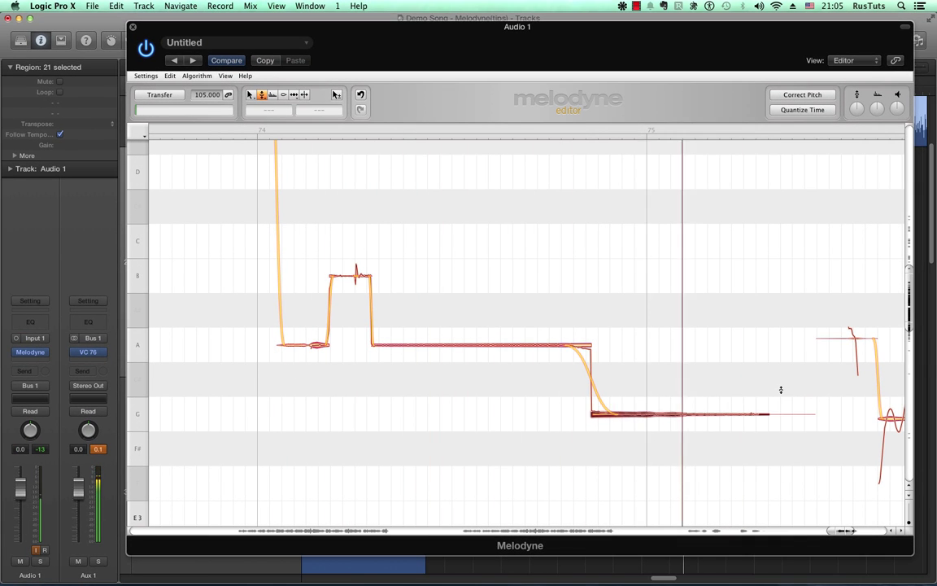
{"action": "key", "text": "space"}
{"action": "left_click", "coordinate": [243, 345]}
{"action": "key", "text": "space"}
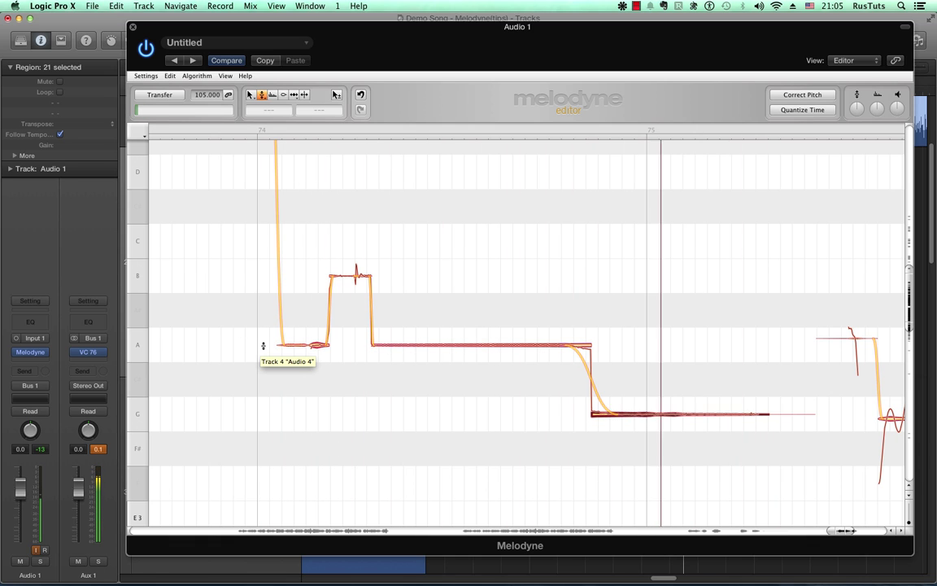
{"action": "key", "text": "space"}
- Select the four notes before bar 76 and snap them to the exact A, G, A and G pitches
{"action": "left_click_drag", "start_coordinate": [276, 345], "coordinate": [459, 275]}
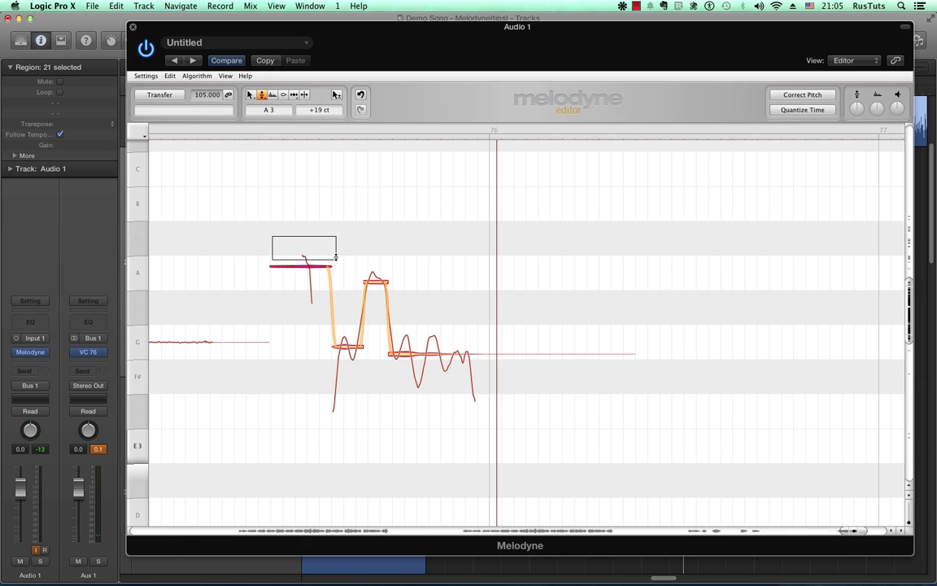
{"action": "left_click_drag", "start_coordinate": [330, 255], "coordinate": [479, 375]}
{"action": "double_click", "coordinate": [421, 358]}
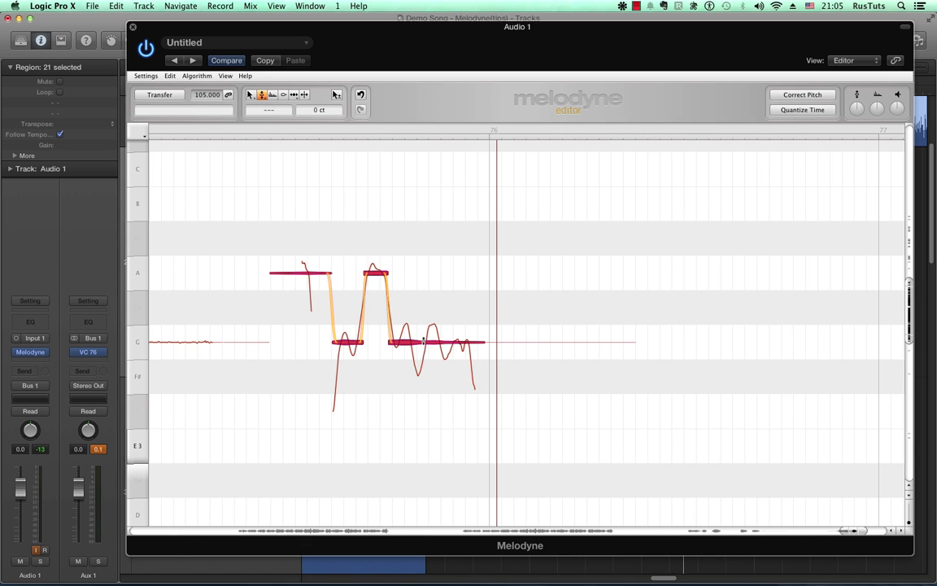
- Flatten the pitch curves of the four selected notes before bar 76 to 0.0 % and play them back
{"action": "right_click", "coordinate": [422, 344]}
{"action": "left_click", "coordinate": [421, 343]}
{"action": "double_click", "coordinate": [421, 345]}
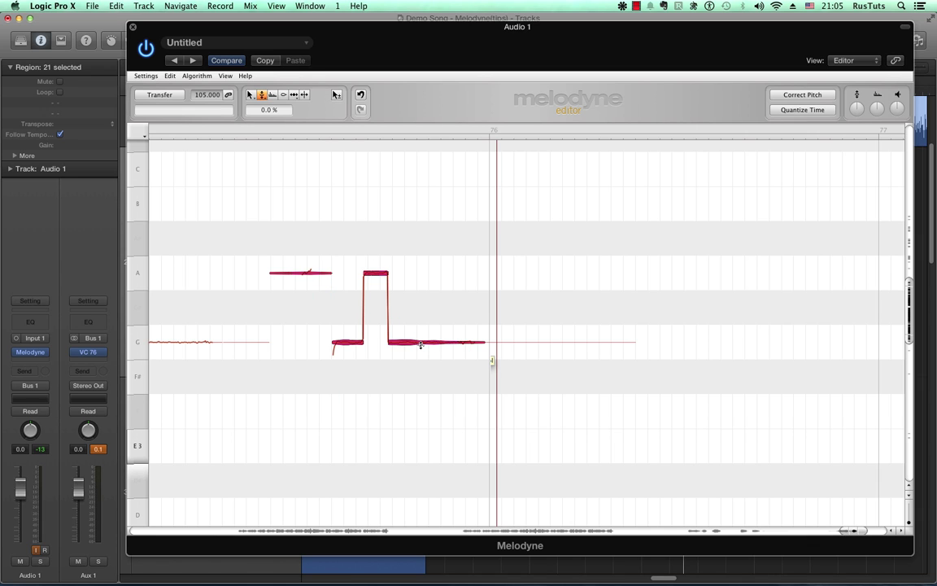
{"action": "right_click", "coordinate": [253, 301]}
{"action": "left_click", "coordinate": [245, 287]}
{"action": "key", "text": "space"}
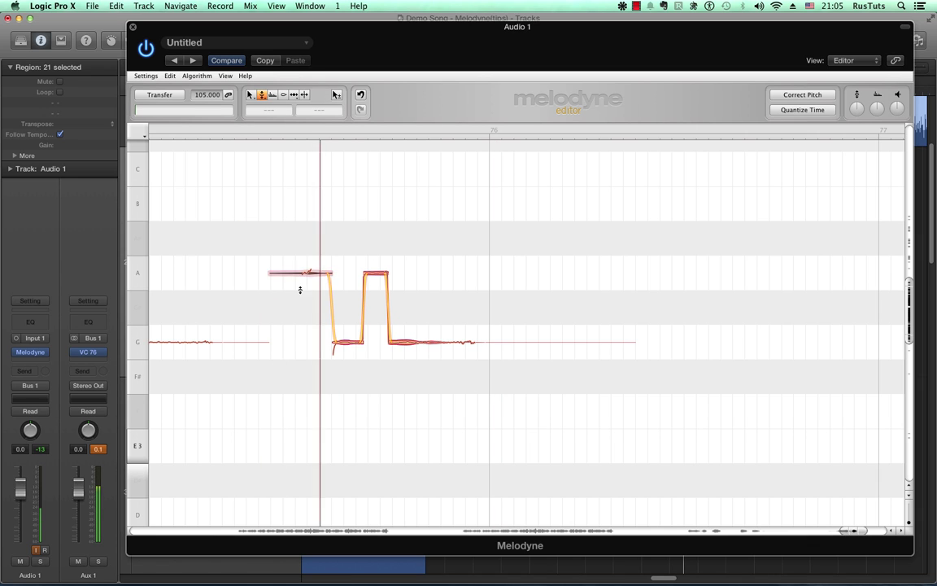
- Separate the tail of the last G note just before bar 76 and play back the phrase
{"action": "left_click", "coordinate": [476, 340]}
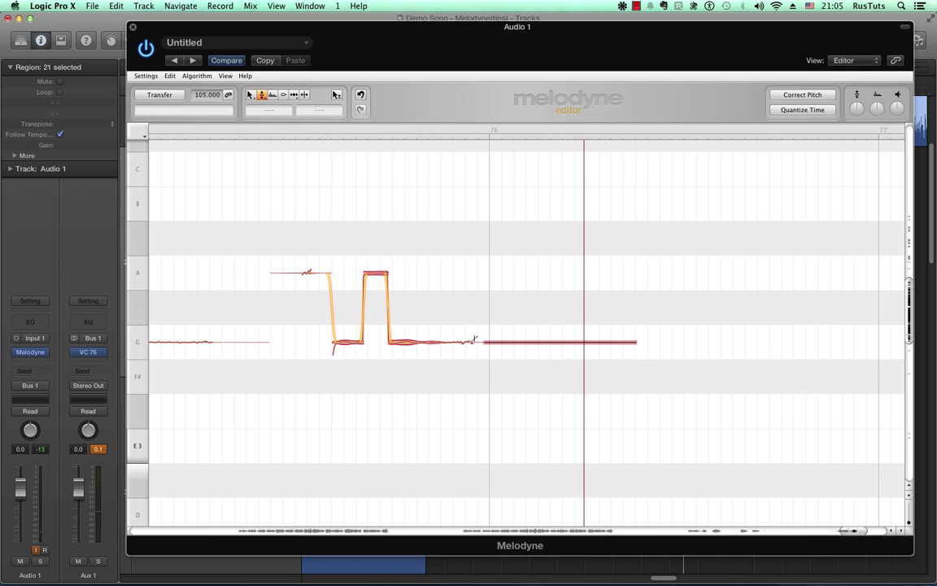
{"action": "key", "text": "space"}
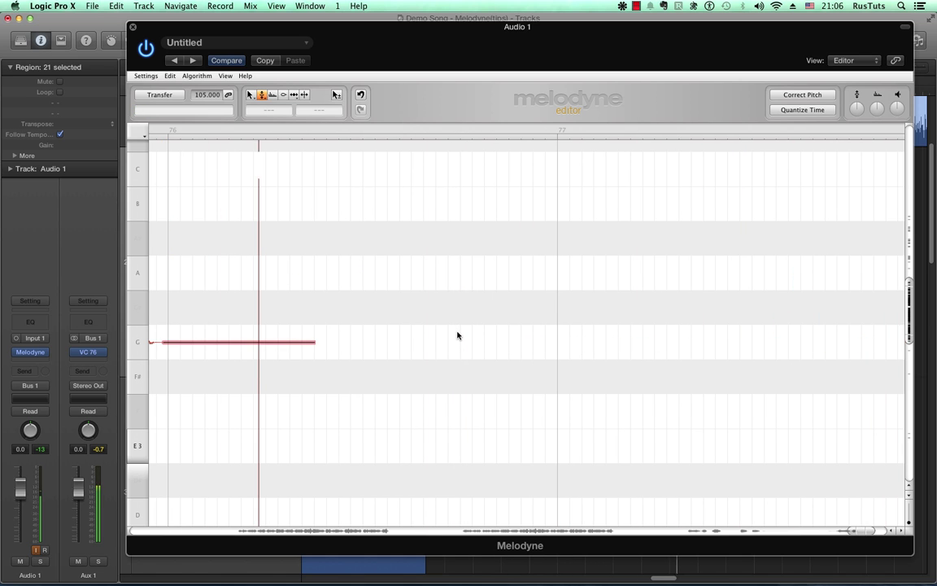
- Select the notes from bar 73 to bar 76 without the separated tail and copy them one octave higher with the Pitch Tool
{"action": "left_click_drag", "start_coordinate": [242, 275], "coordinate": [686, 294]}
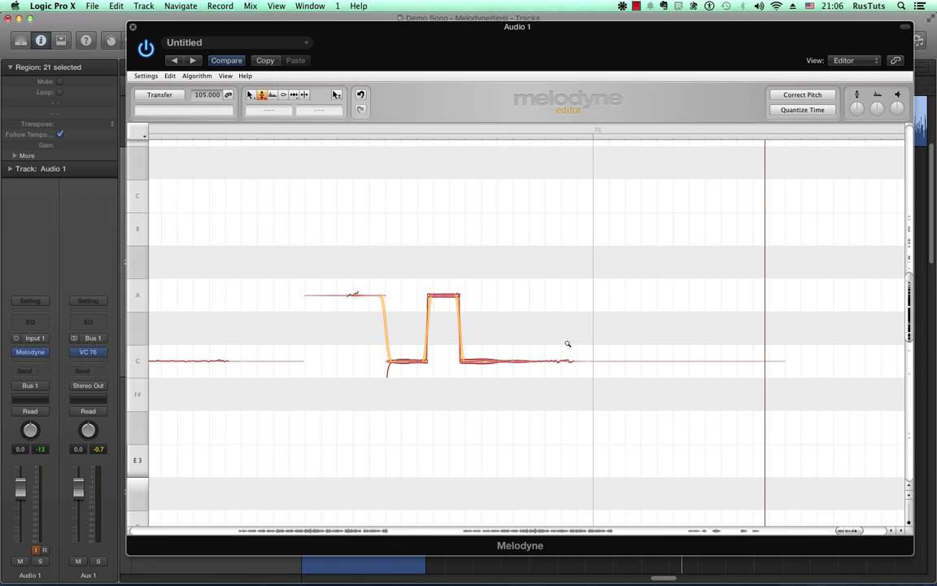
{"action": "scroll", "coordinate": [568, 344], "scroll_direction": "up", "scroll_amount": 5}
{"action": "scroll", "coordinate": [568, 343], "scroll_direction": "down", "scroll_amount": 5}
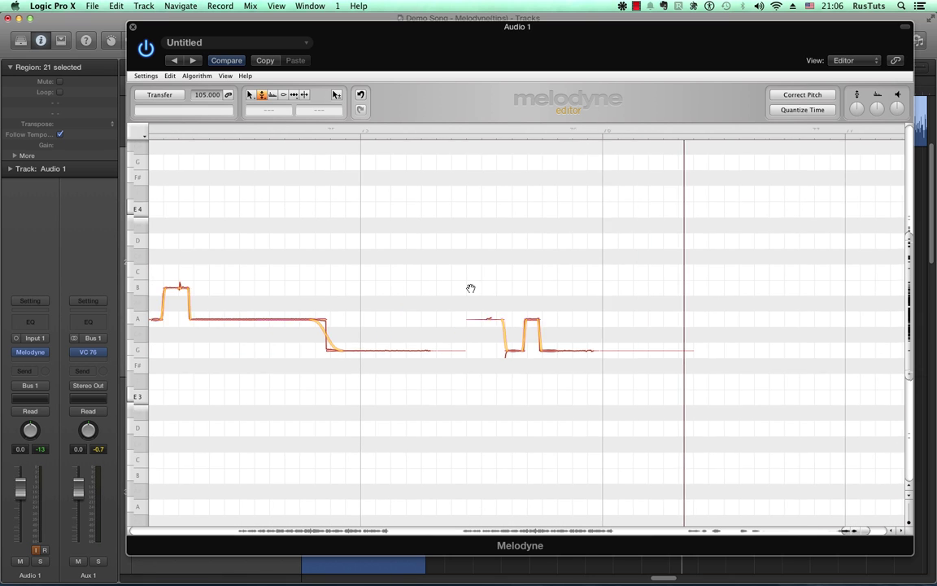
{"action": "scroll", "coordinate": [460, 289], "scroll_direction": "left", "scroll_amount": 5}
{"action": "right_click", "coordinate": [311, 286]}
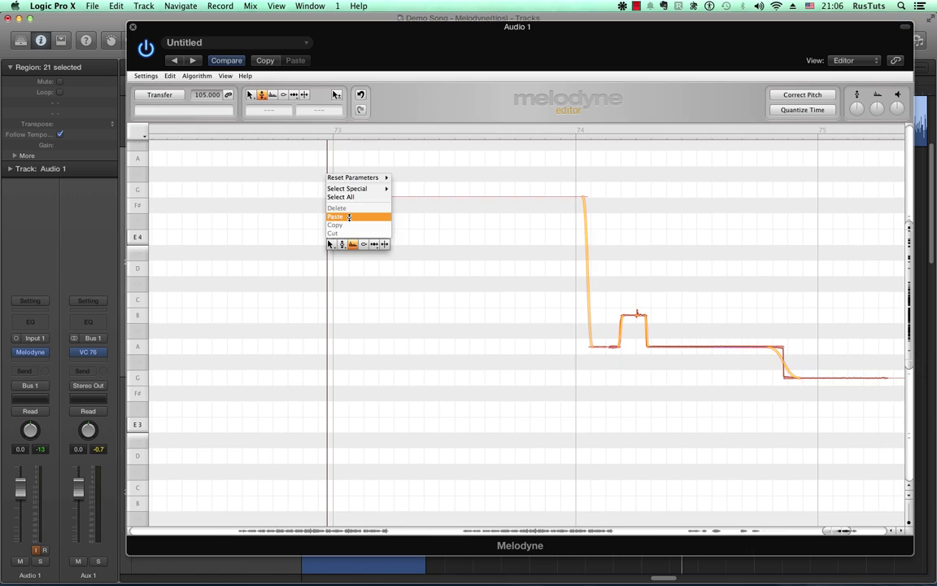
{"action": "left_click", "coordinate": [307, 285]}
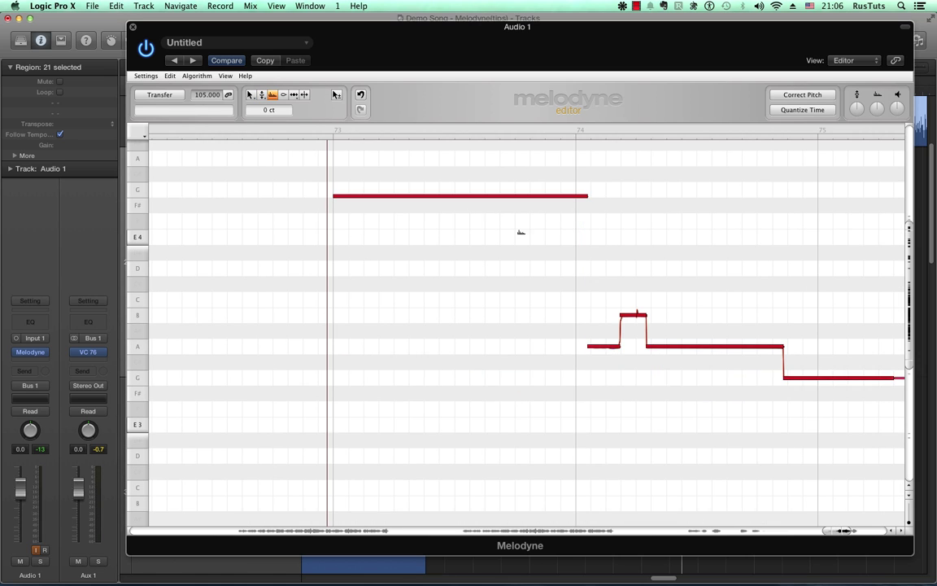
{"action": "scroll", "coordinate": [529, 244], "scroll_direction": "up", "scroll_amount": 4}
{"action": "right_click", "coordinate": [535, 351]}
{"action": "left_click", "coordinate": [548, 358]}
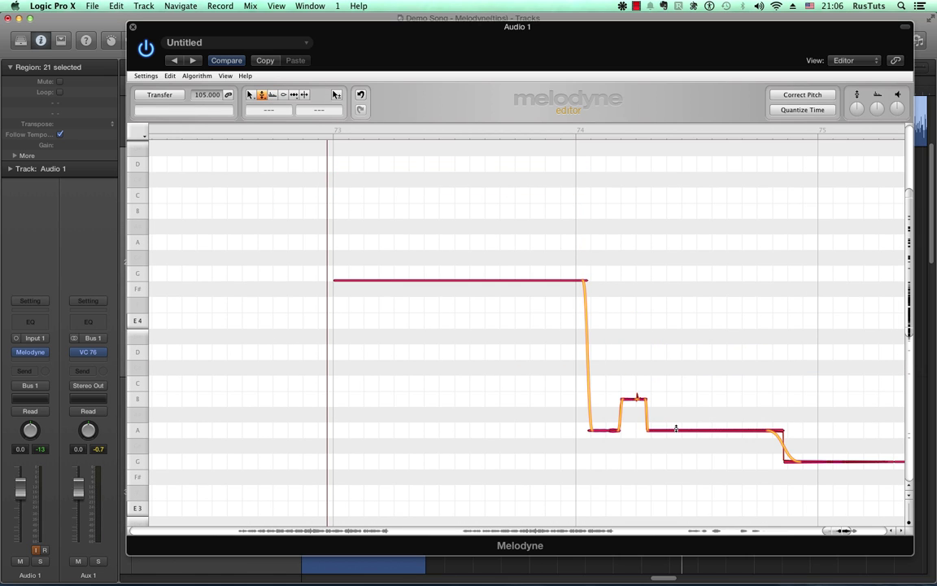
{"action": "left_click_drag", "start_coordinate": [676, 427], "coordinate": [672, 285]}
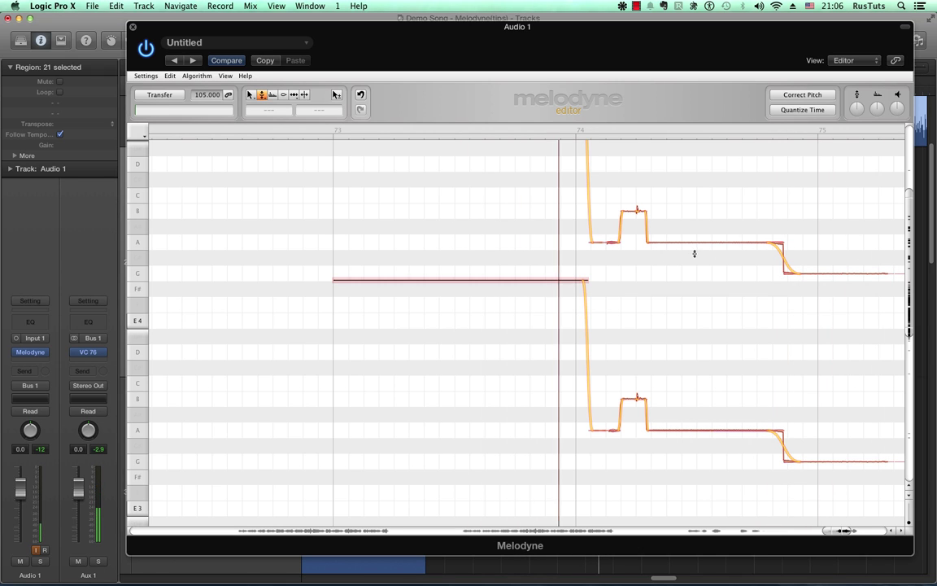
- Play back the phrase together with its octave copy between bars 74 and 76
{"action": "scroll", "coordinate": [717, 342], "scroll_direction": "up", "scroll_amount": 5}
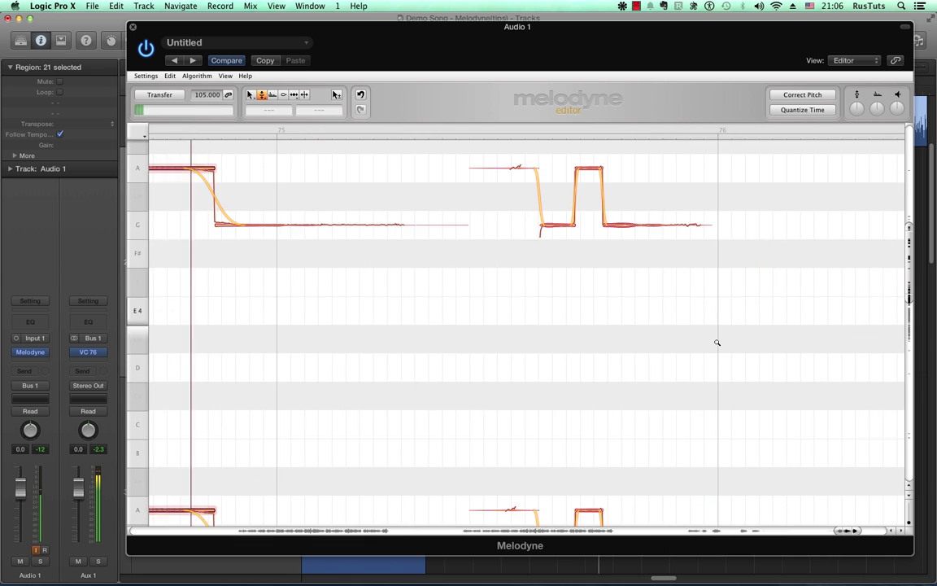
{"action": "scroll", "coordinate": [718, 343], "scroll_direction": "down", "scroll_amount": 6}
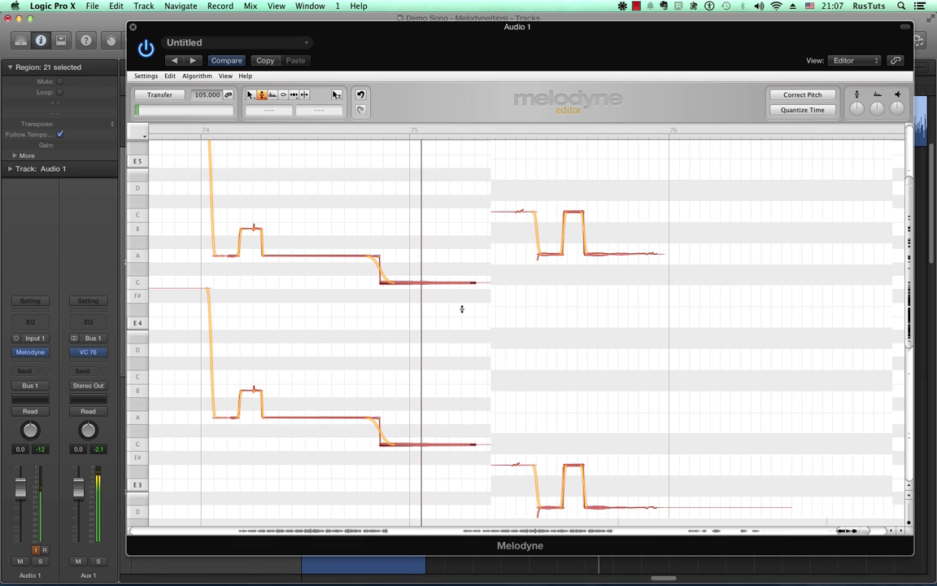
{"action": "key", "text": "space"}
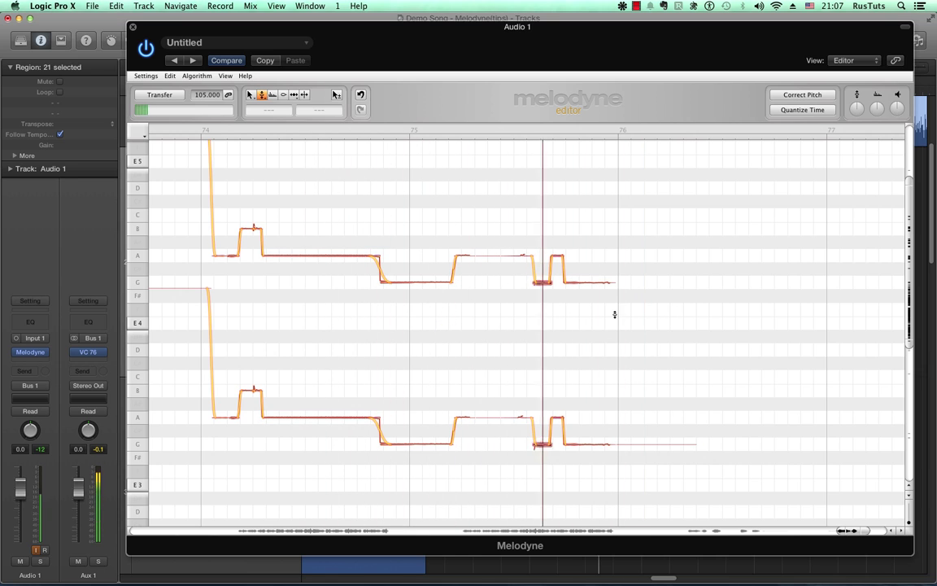
{"action": "key", "text": "space"}
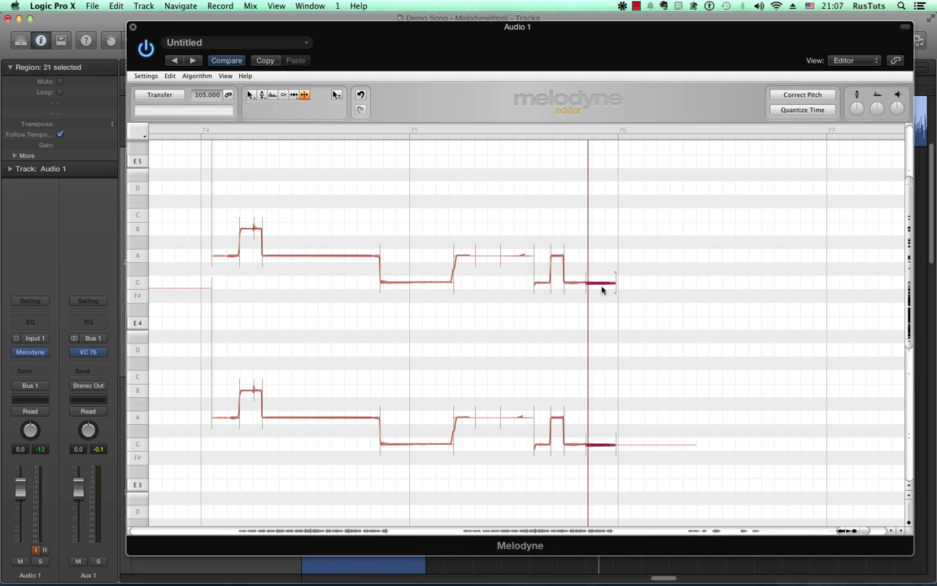
- Move the last notes just before bar 76 in both octaves up to A with the Pitch Tool
{"action": "right_click", "coordinate": [599, 284]}
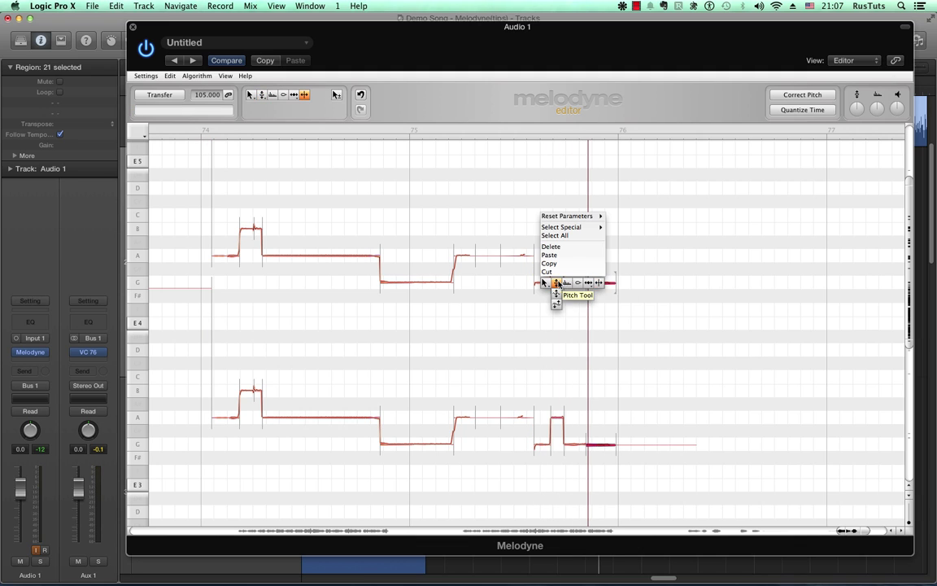
{"action": "left_click", "coordinate": [555, 283]}
{"action": "left_click_drag", "start_coordinate": [596, 282], "coordinate": [600, 262]}
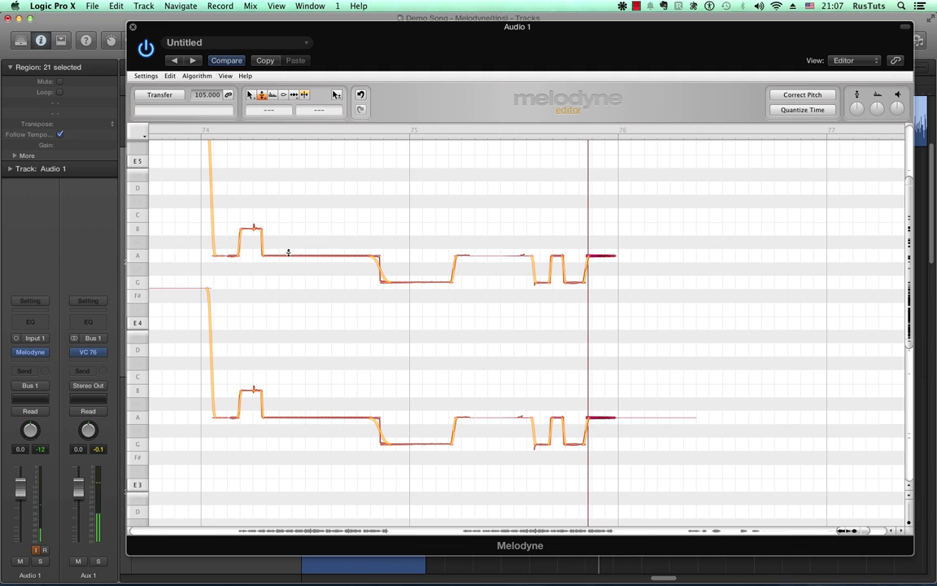
- Play back the two-octave phrase to check its new ending on A
{"action": "key", "text": "space"}
{"action": "left_click", "coordinate": [326, 255]}
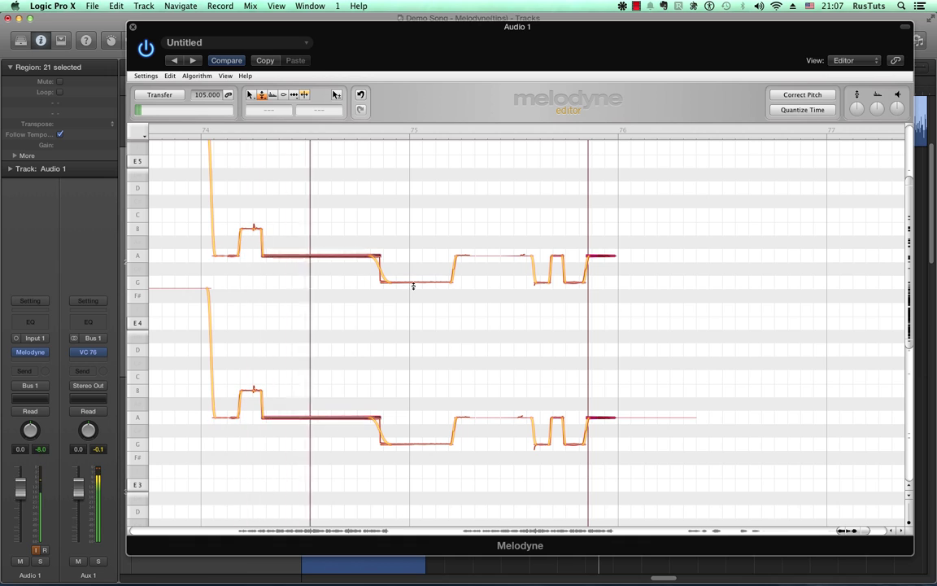
{"action": "left_click", "coordinate": [413, 282]}
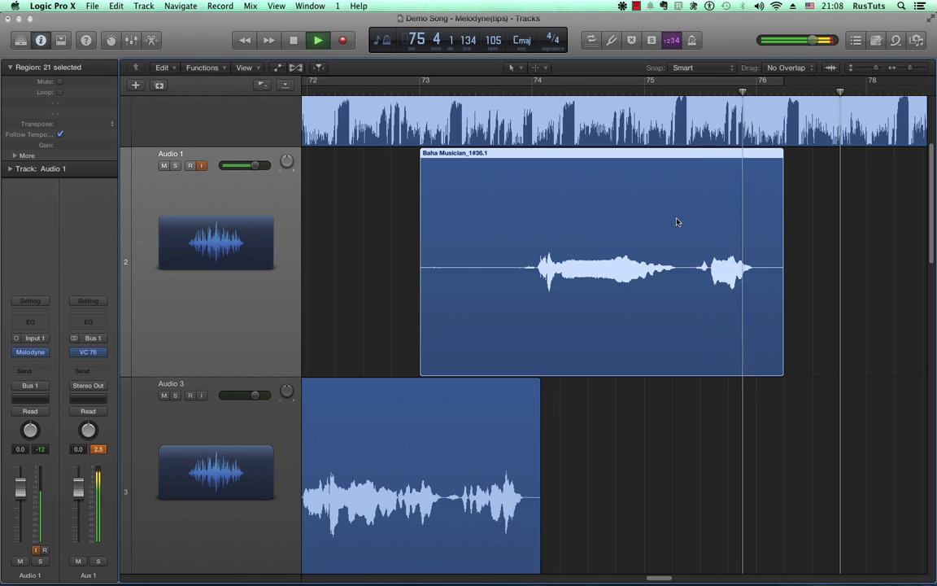
{"action": "key", "text": "space"}
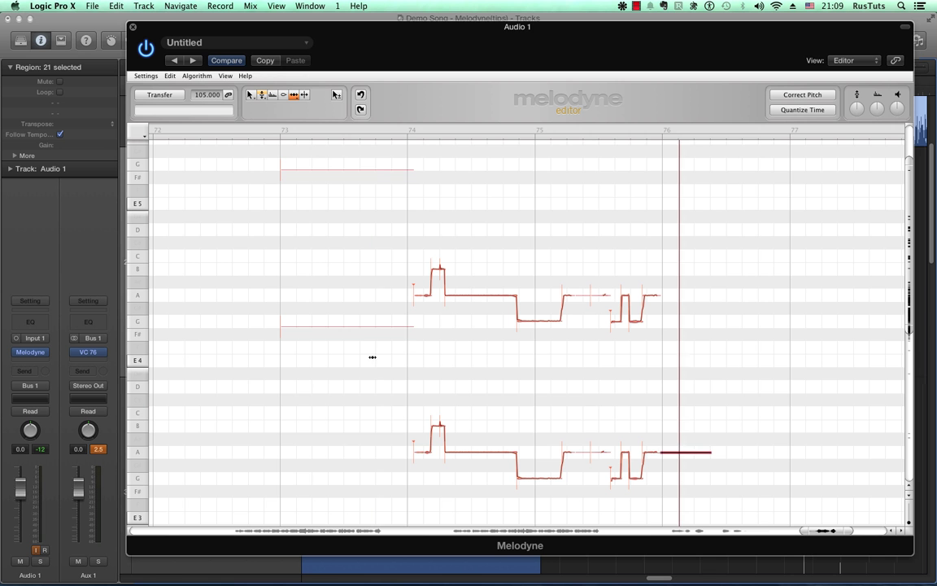
{"action": "key", "text": "space"}
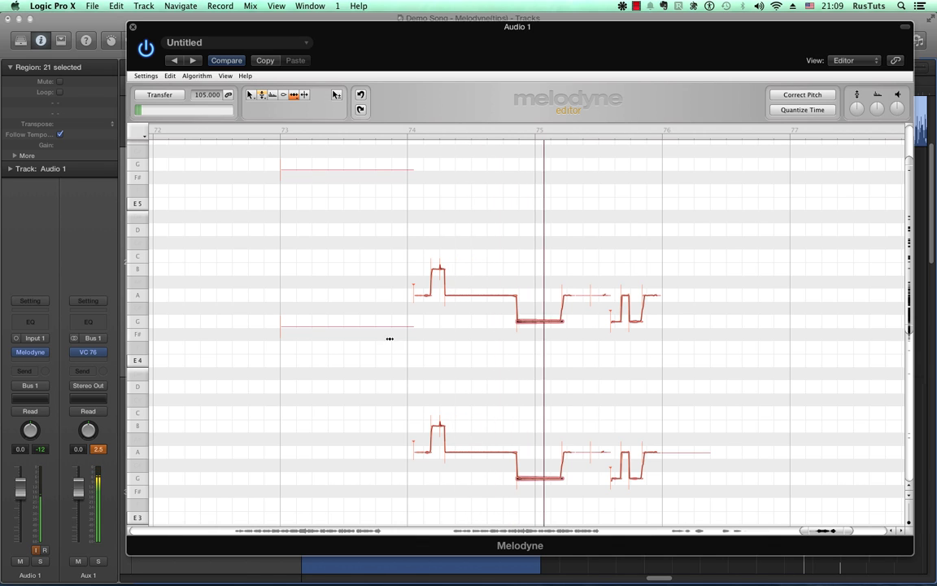
- Select all notes of the phrase in both octaves, copy them and paste the copy over the same passage
{"action": "right_click", "coordinate": [394, 295]}
{"action": "left_click", "coordinate": [360, 292]}
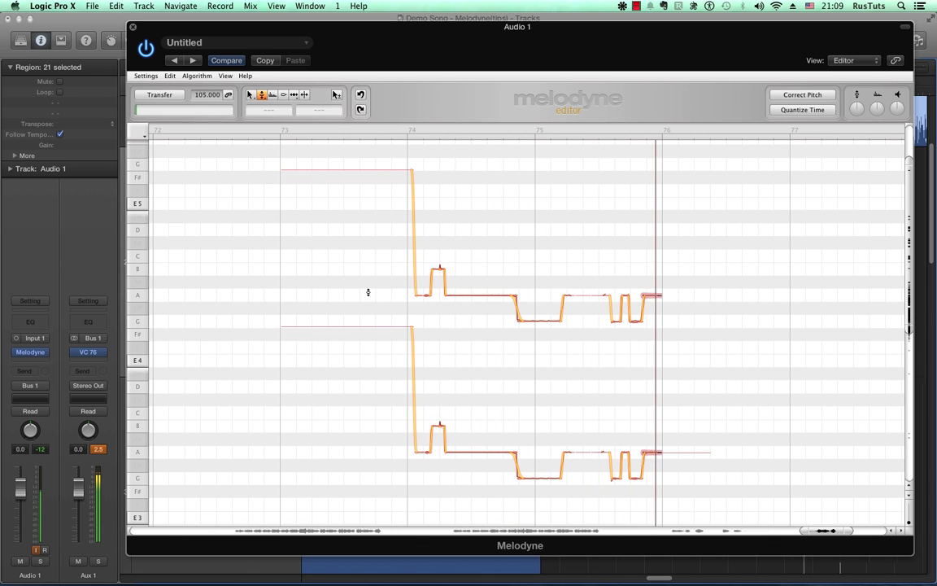
{"action": "left_click_drag", "start_coordinate": [718, 307], "coordinate": [352, 502]}
{"action": "right_click", "coordinate": [393, 327]}
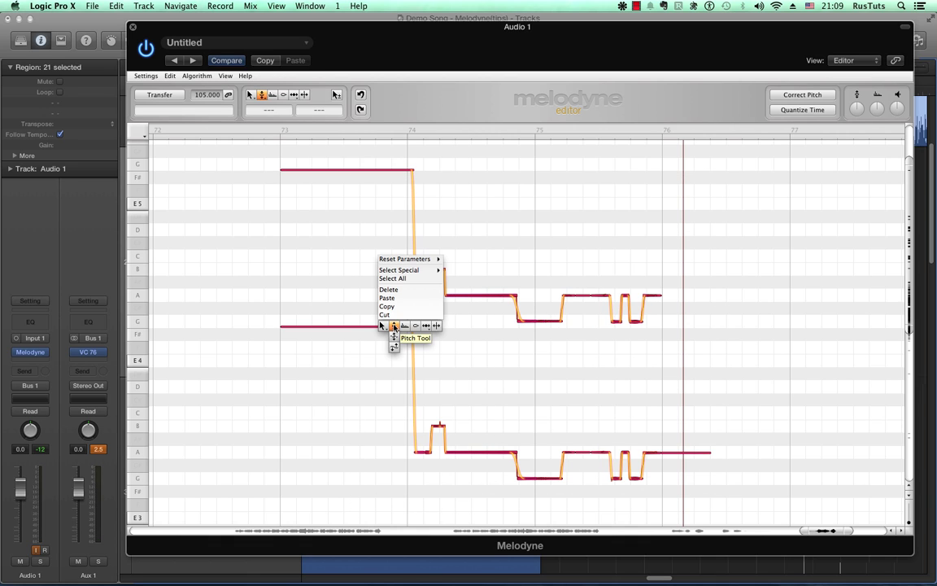
{"action": "left_click", "coordinate": [396, 306]}
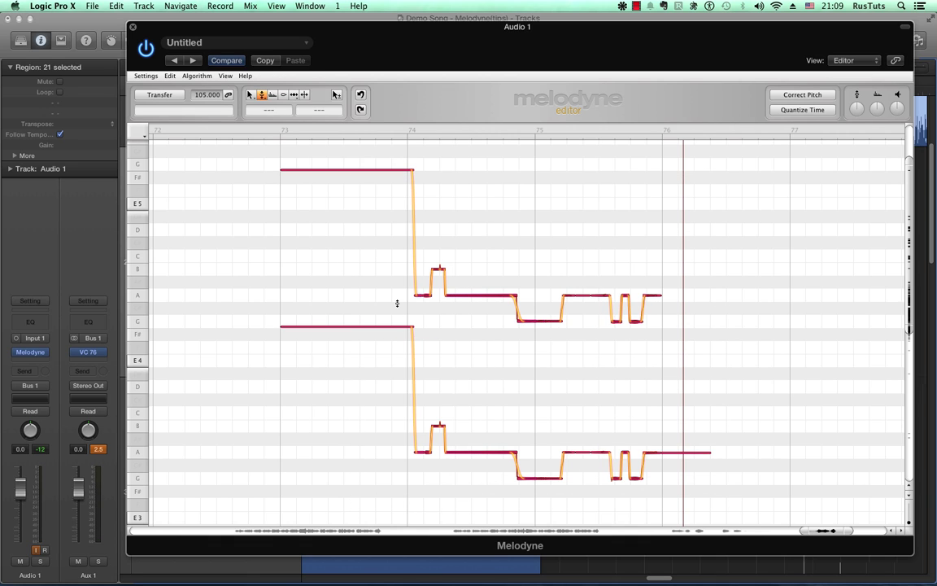
{"action": "left_click", "coordinate": [227, 215]}
{"action": "key", "text": "super+v"}
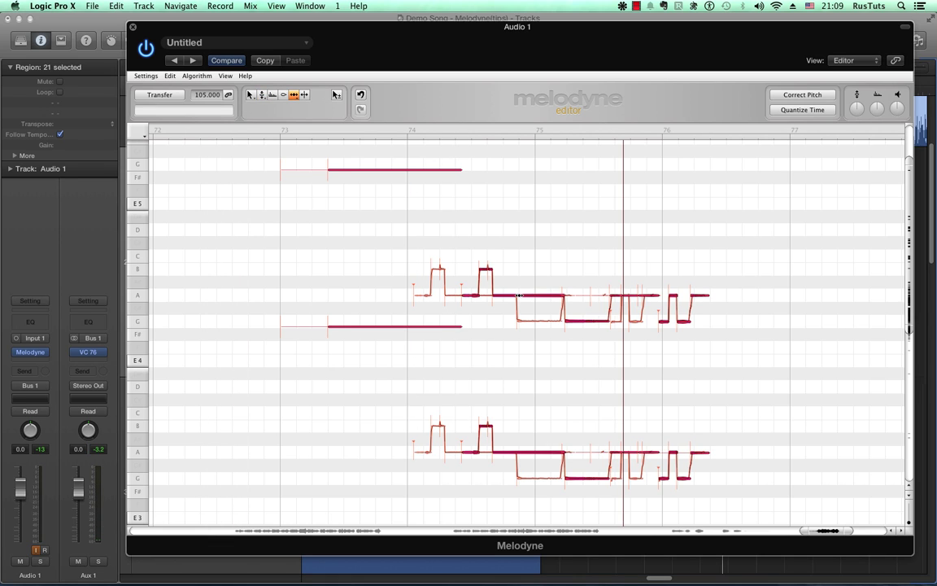
- Shift the pasted notes earlier with the Timing Tool, one beat behind the originals, and play them back
{"action": "left_click_drag", "start_coordinate": [518, 296], "coordinate": [506, 296]}
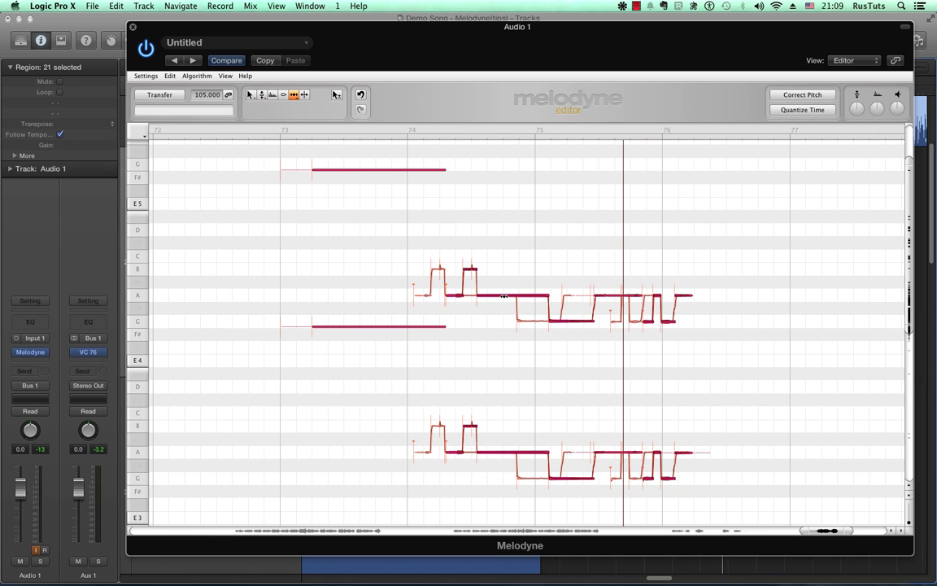
{"action": "key", "text": "space"}
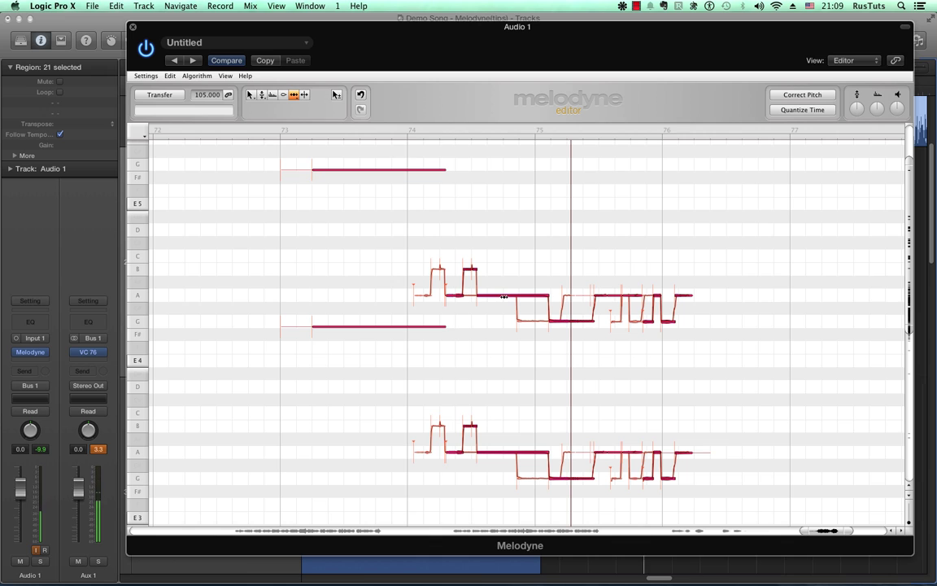
{"action": "key", "text": "space"}
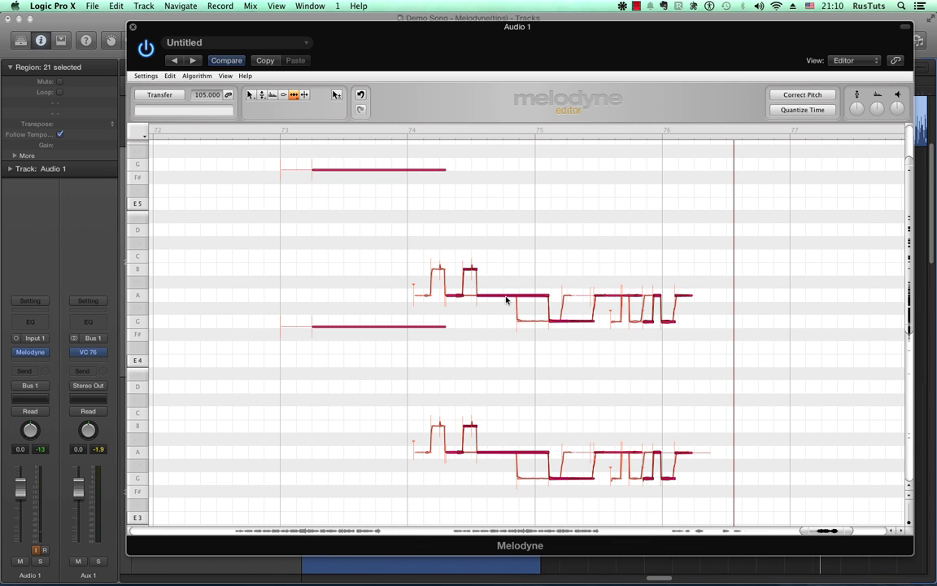
- Switch to the Amplitude Tool and play back the layered echo notes after bar 78
{"action": "right_click", "coordinate": [542, 253]}
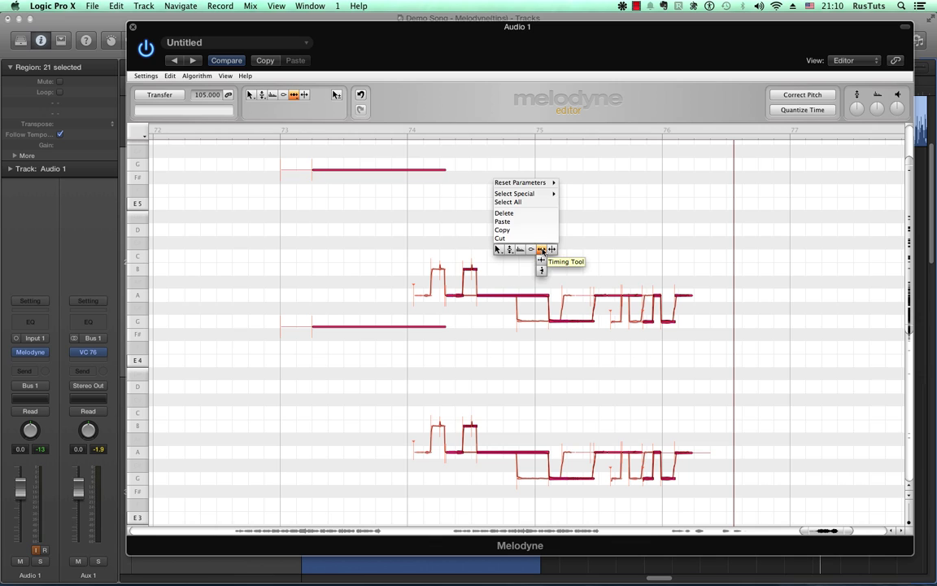
{"action": "left_click", "coordinate": [530, 250]}
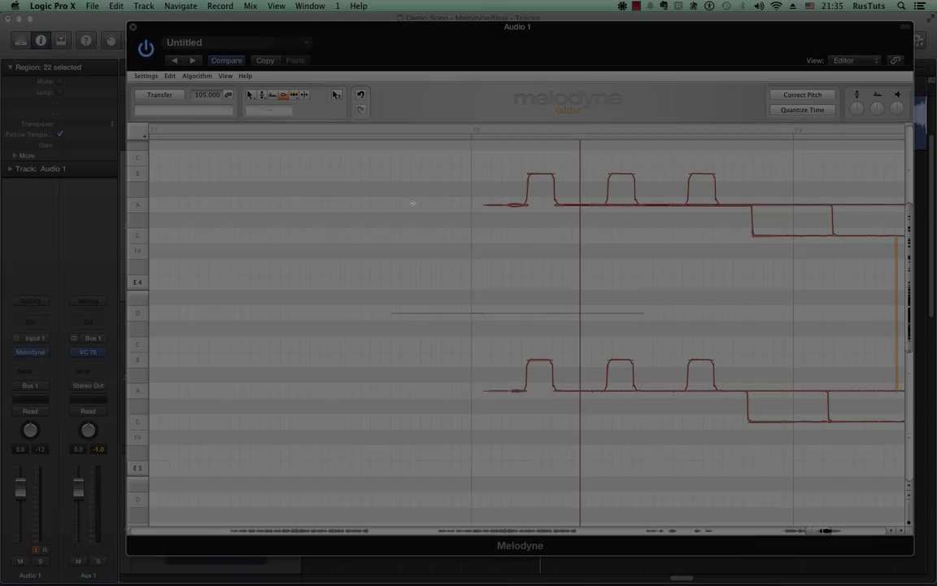
{"action": "key", "text": "space"}
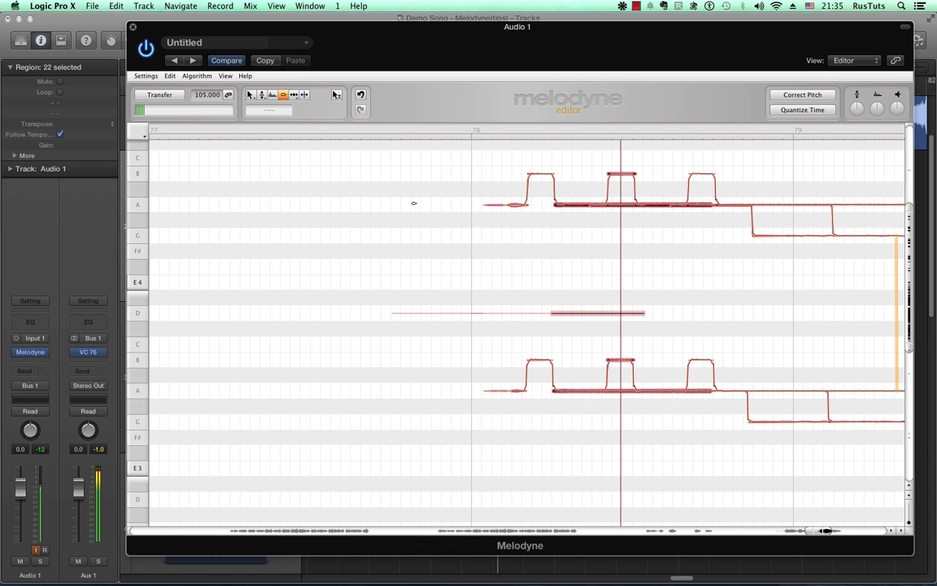